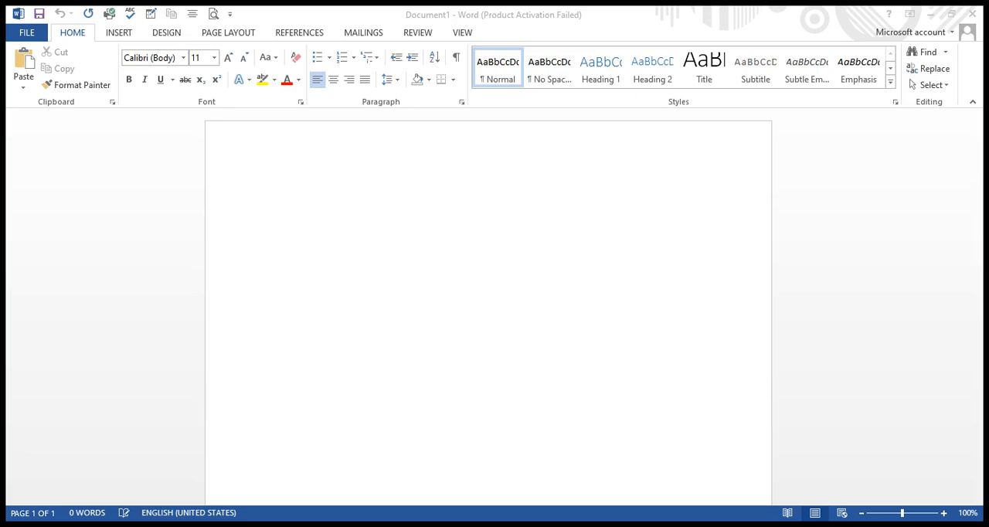
Apply a preset margin setting to the blank document.
click(591, 422)
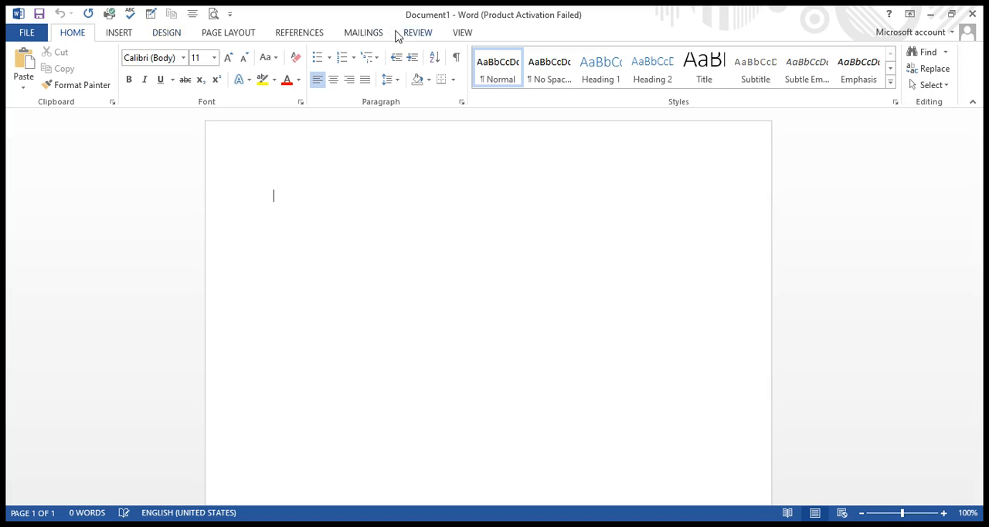
click(254, 34)
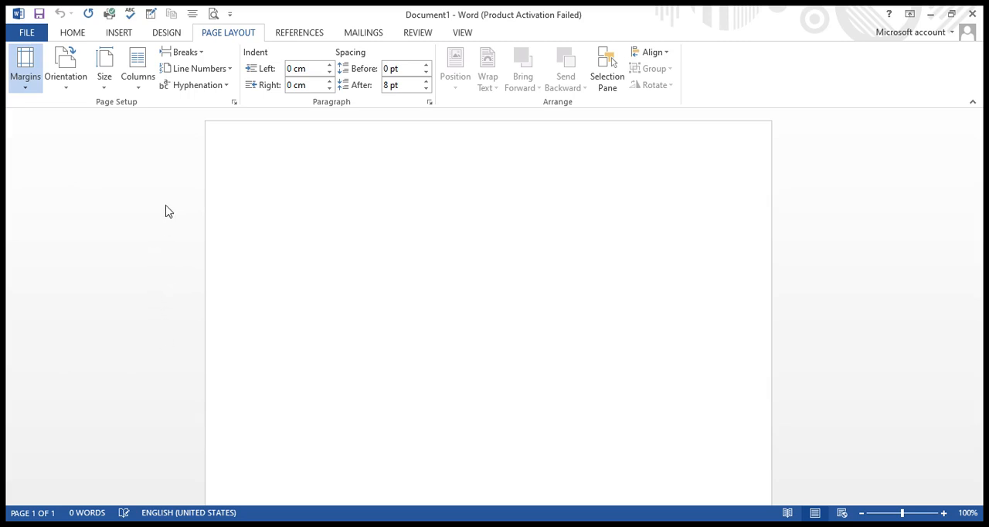
click(130, 152)
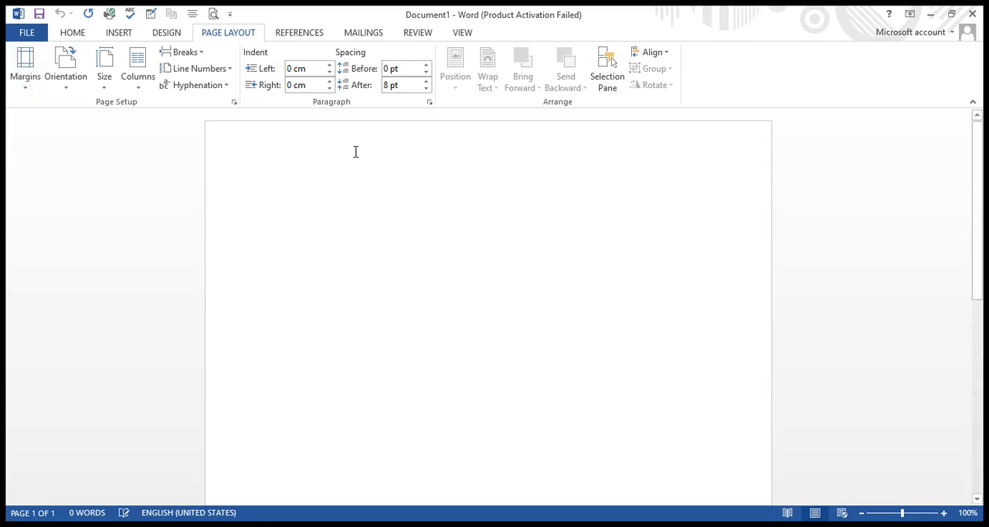
Insert the FoodGala Hospitality Group logo picture from file at the start of the page.
click(117, 35)
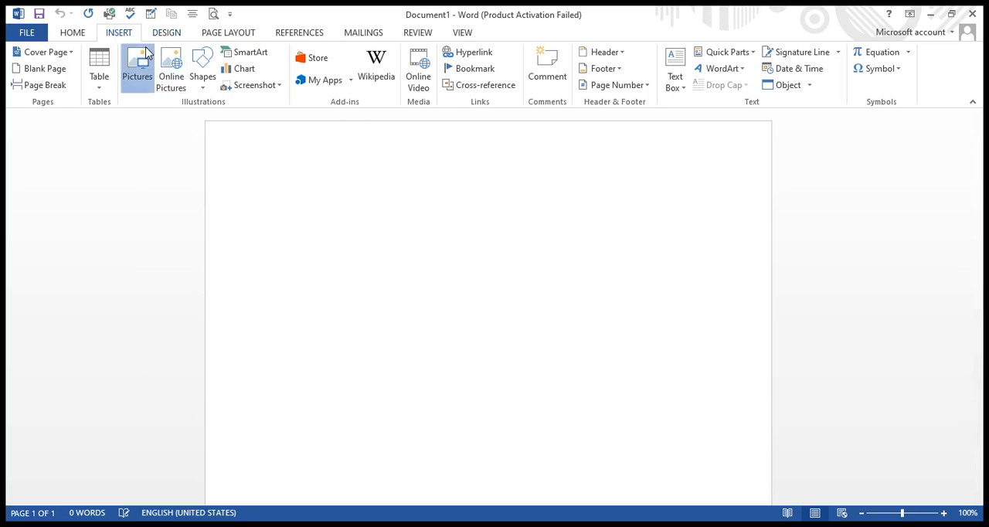
click(145, 53)
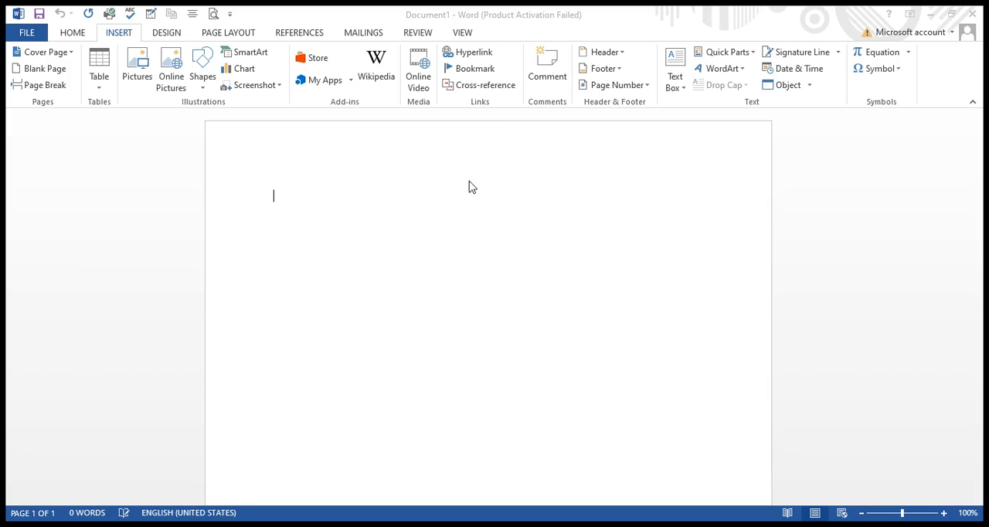
click(395, 330)
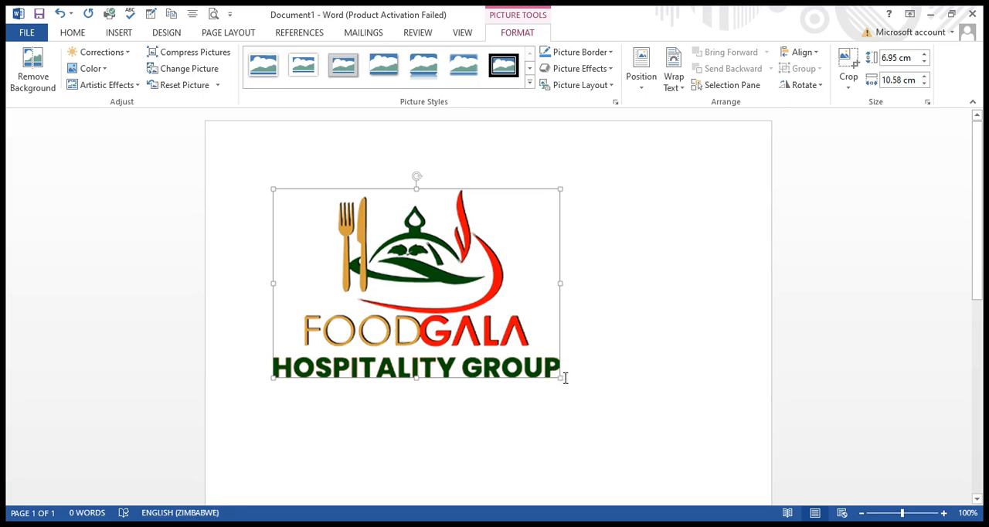
Scale the logo down to about 2.73 cm high by 4.15 cm wide and change its text wrapping so it floats.
drag(558, 378, 387, 266)
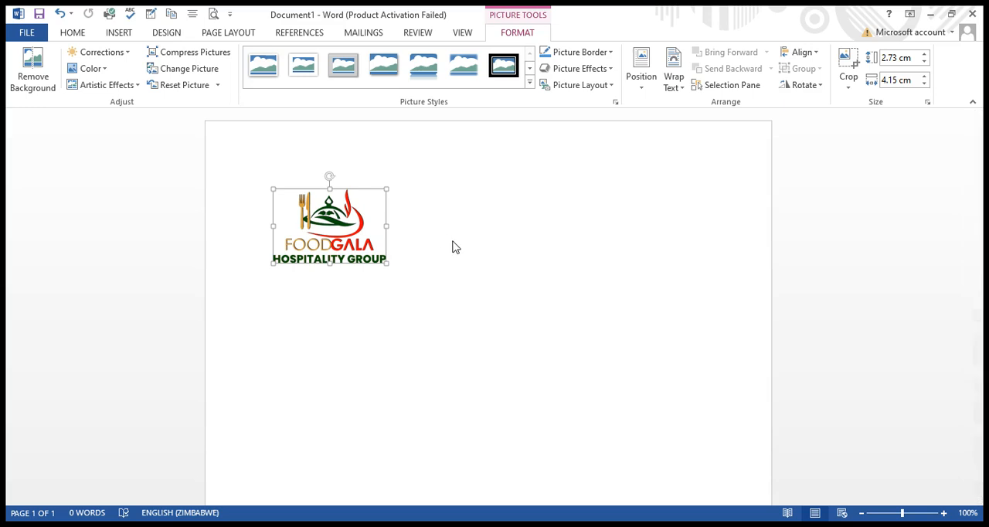
click(474, 286)
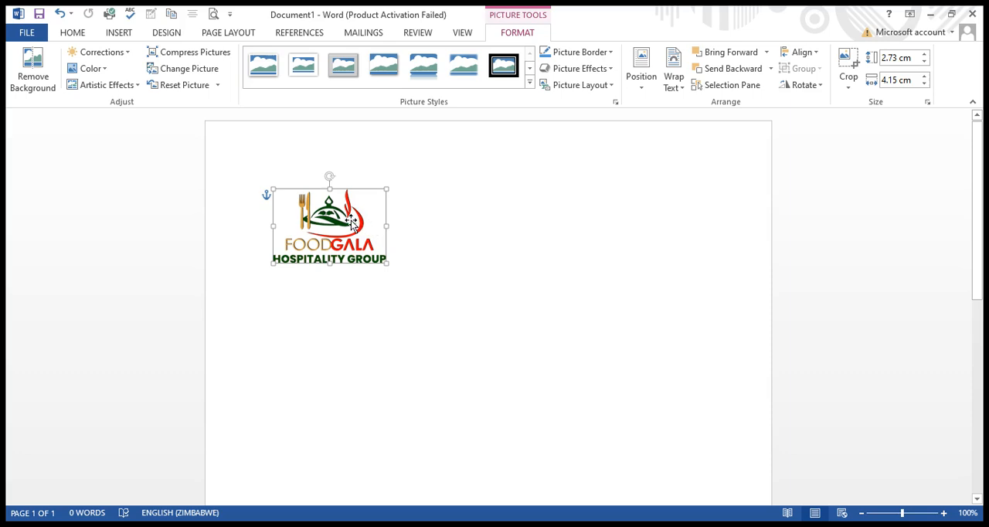
click(426, 135)
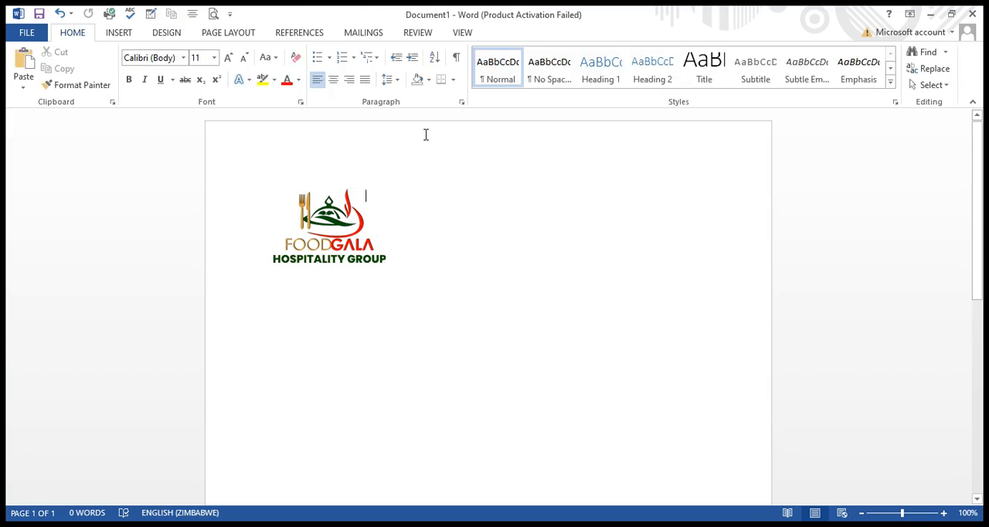
Draw a text box about 3.04 cm high and 11.32 cm wide beside the logo.
click(124, 33)
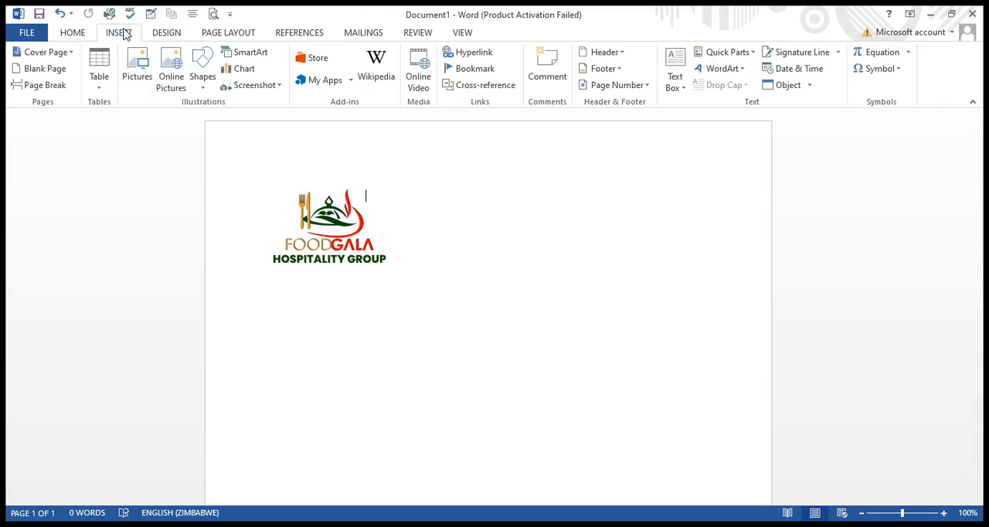
click(207, 64)
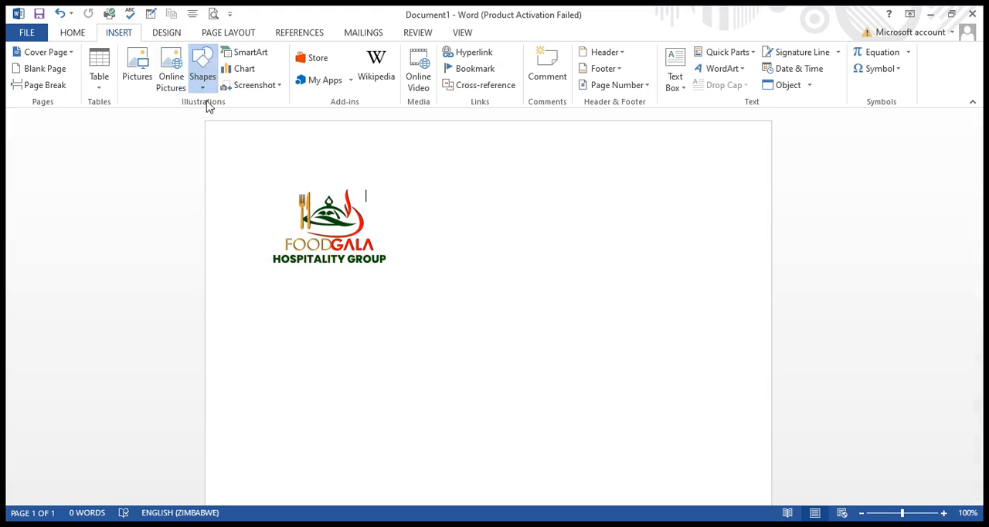
click(195, 122)
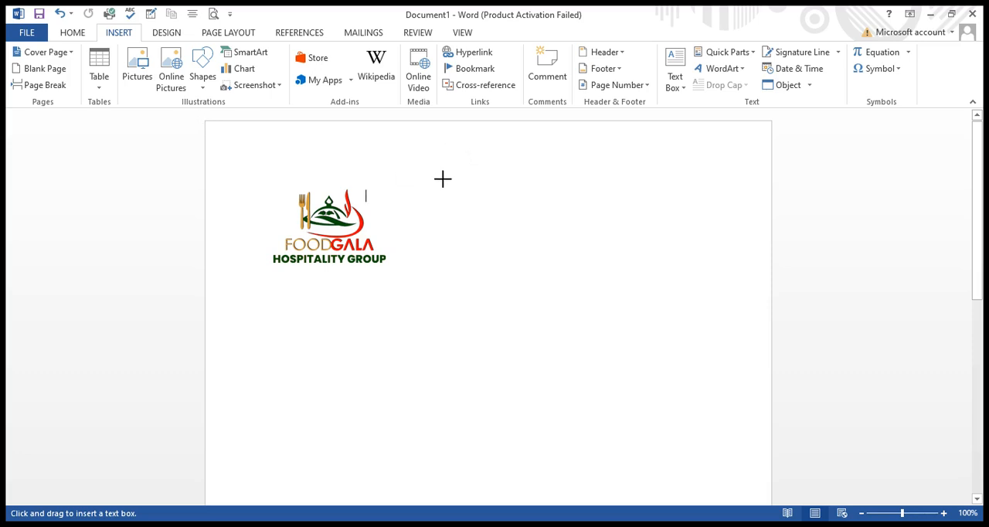
drag(441, 194, 747, 276)
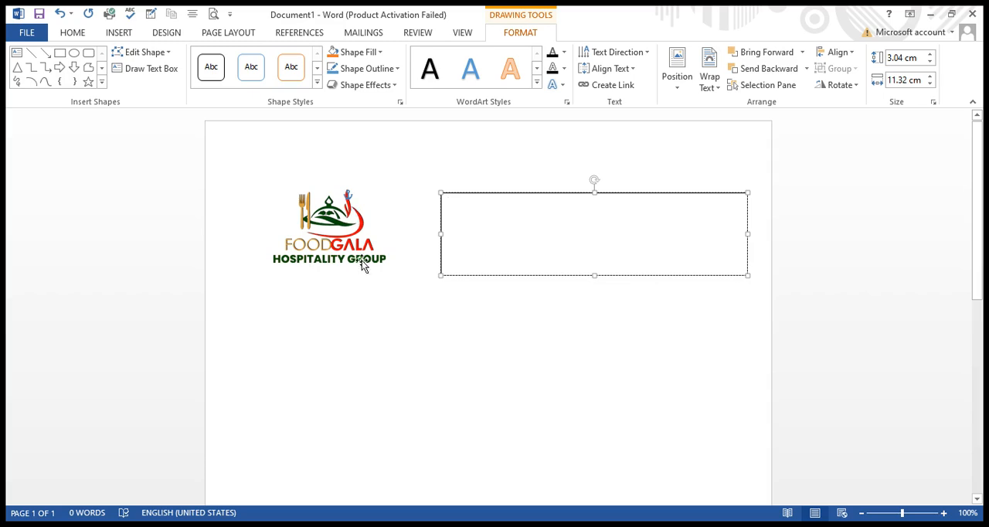
Reposition the empty text box beside the logo, with its upper edge slightly above the logo's.
click(382, 198)
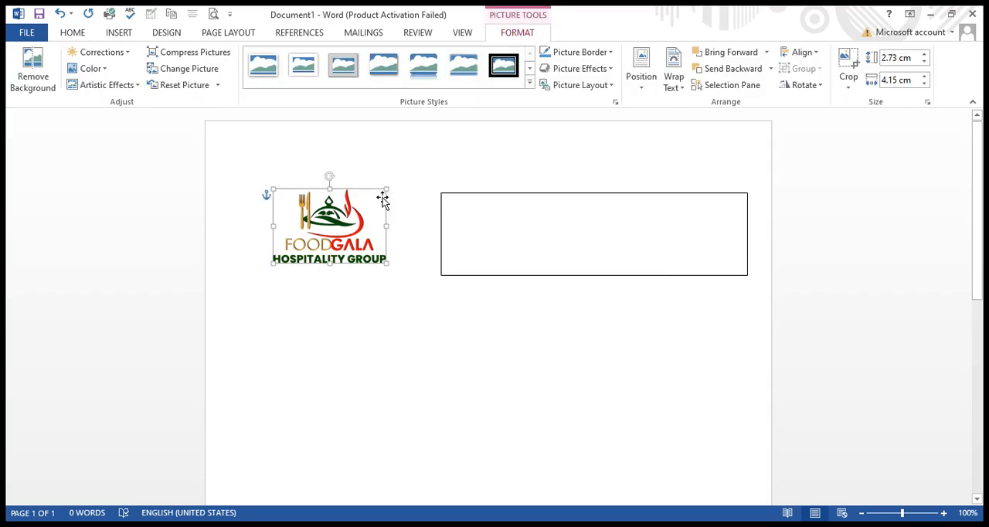
click(413, 230)
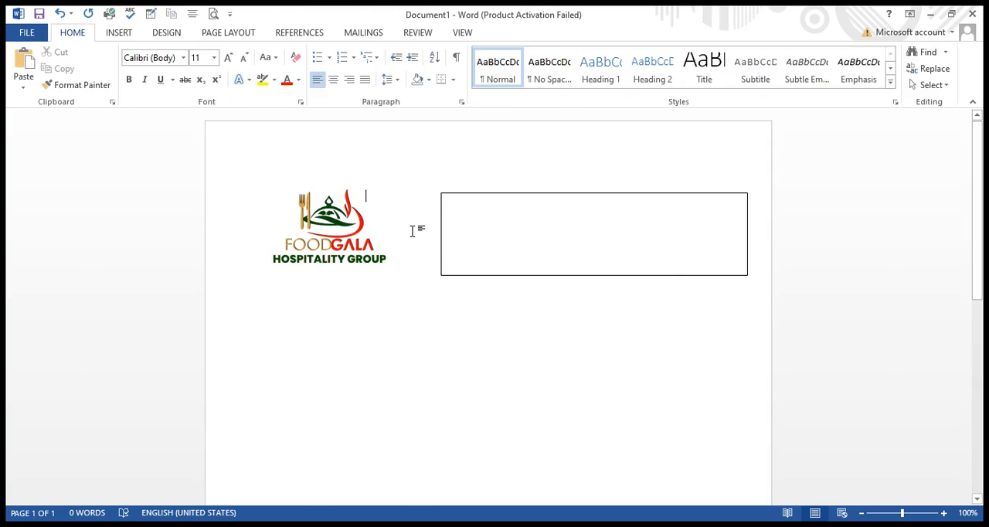
click(510, 234)
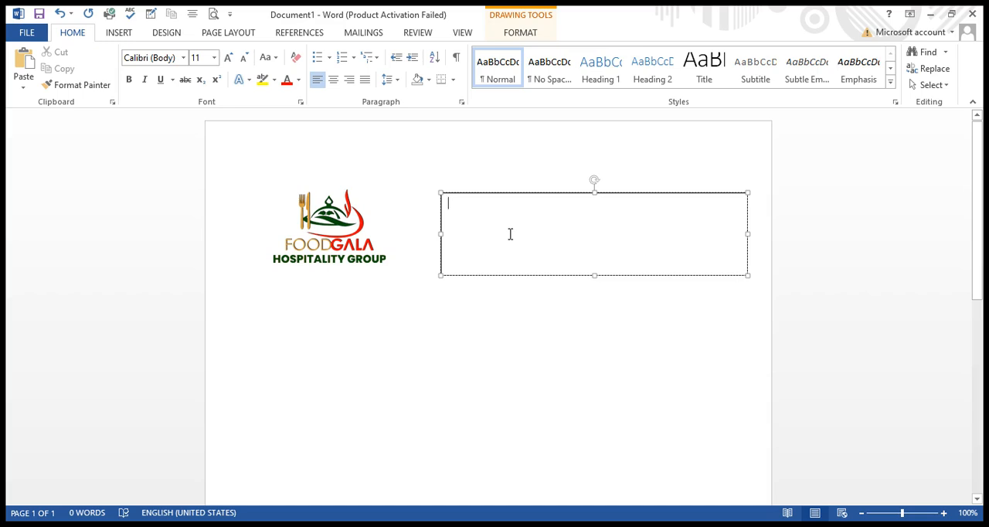
drag(483, 196, 426, 333)
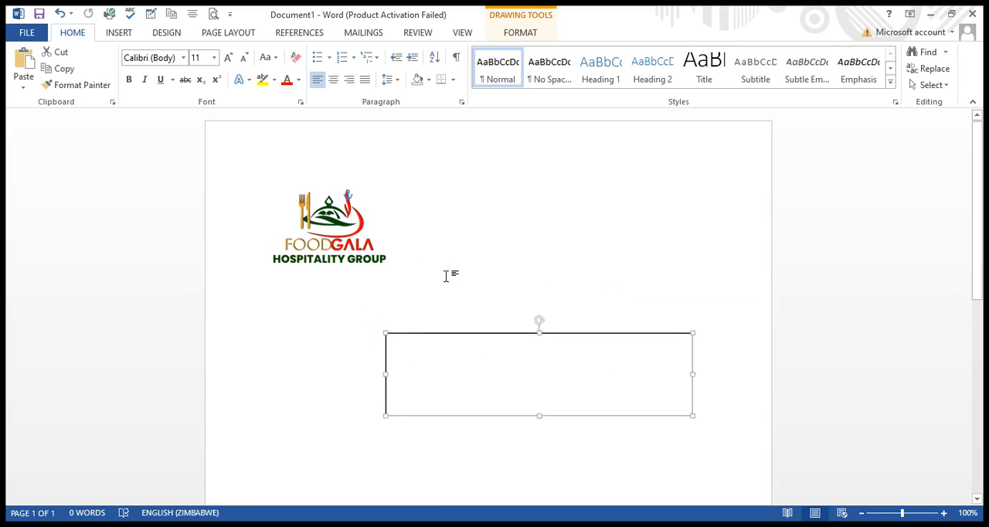
drag(464, 337, 508, 201)
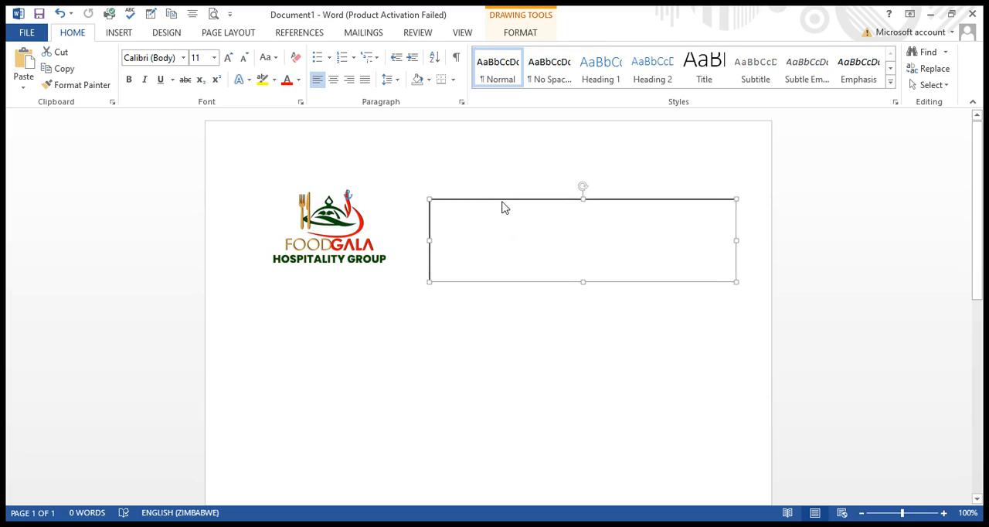
mouse_move(505, 198)
mouse_down()
mouse_move(492, 194)
mouse_move(507, 181)
mouse_up()
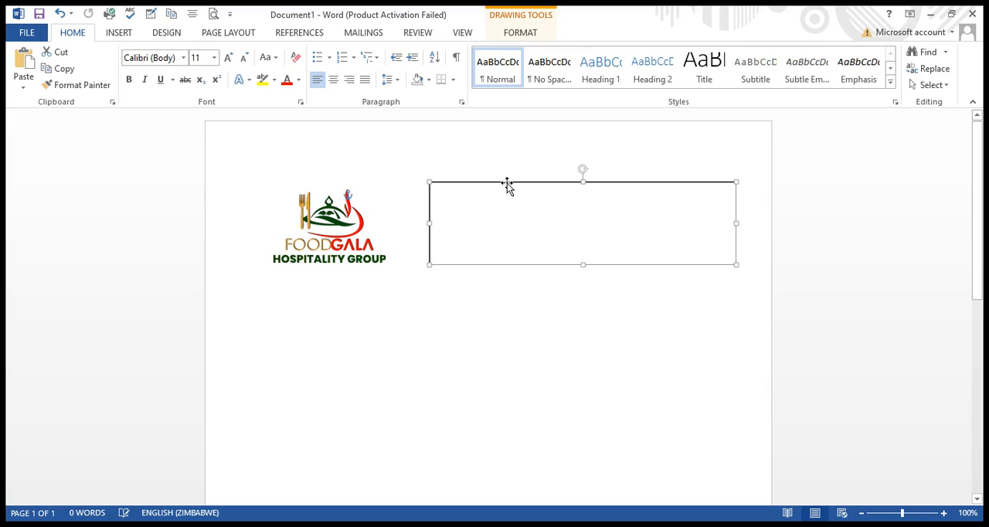
click(511, 193)
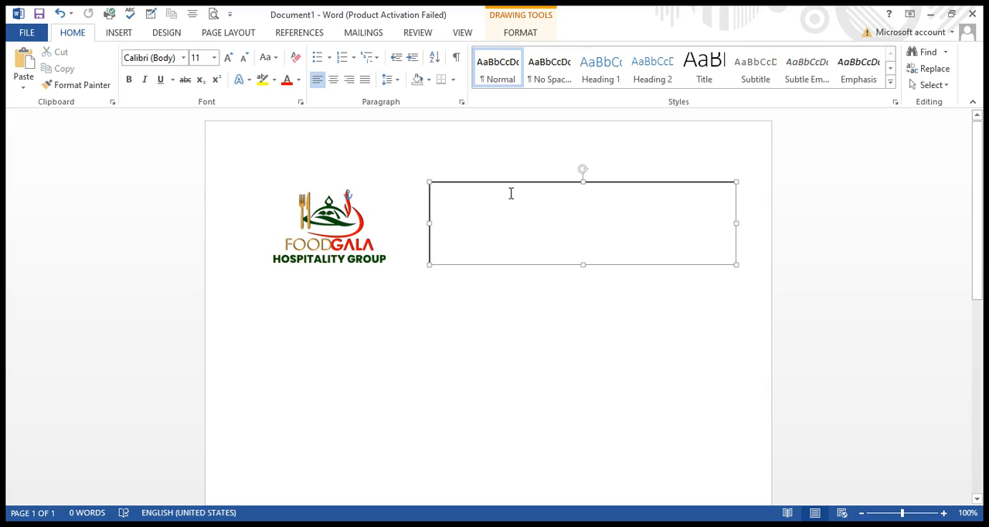
Remove the outline from the text box beside the logo.
click(440, 185)
click(514, 33)
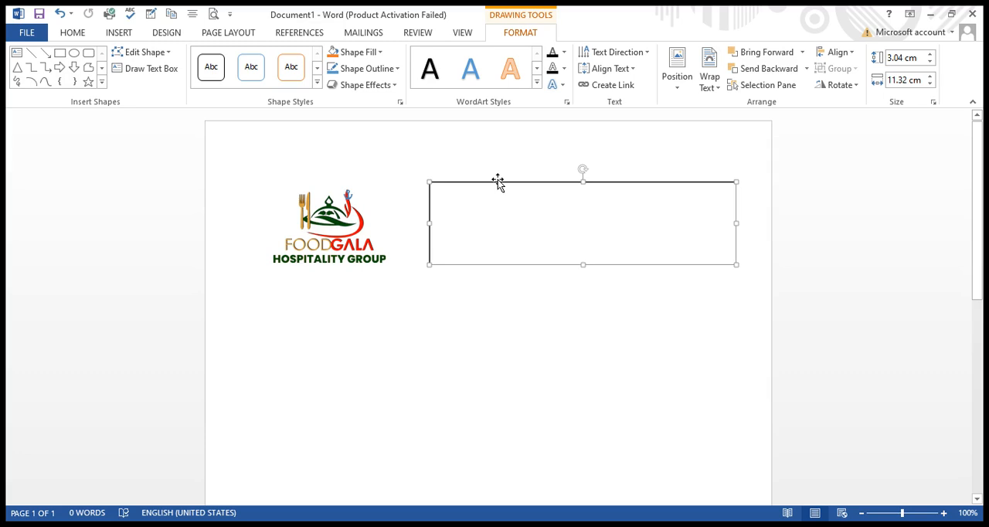
click(397, 71)
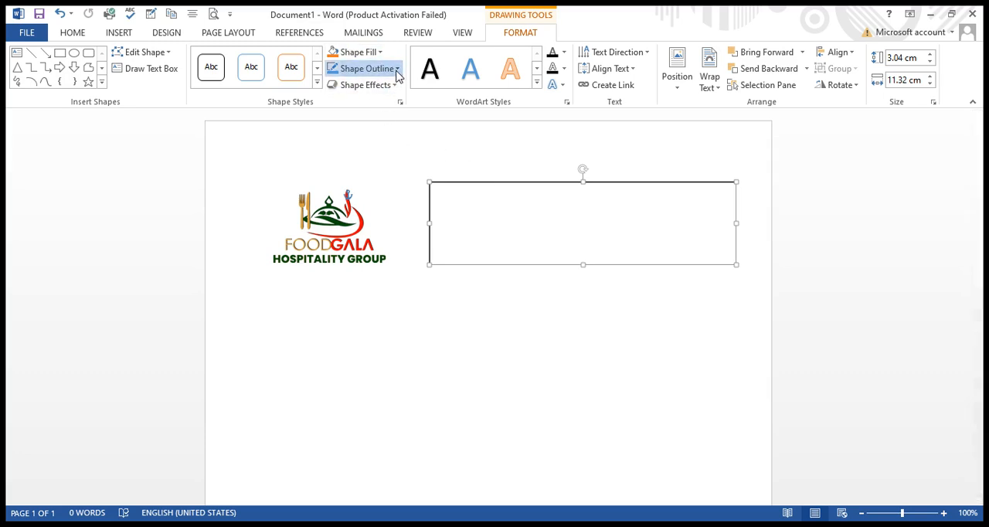
click(352, 199)
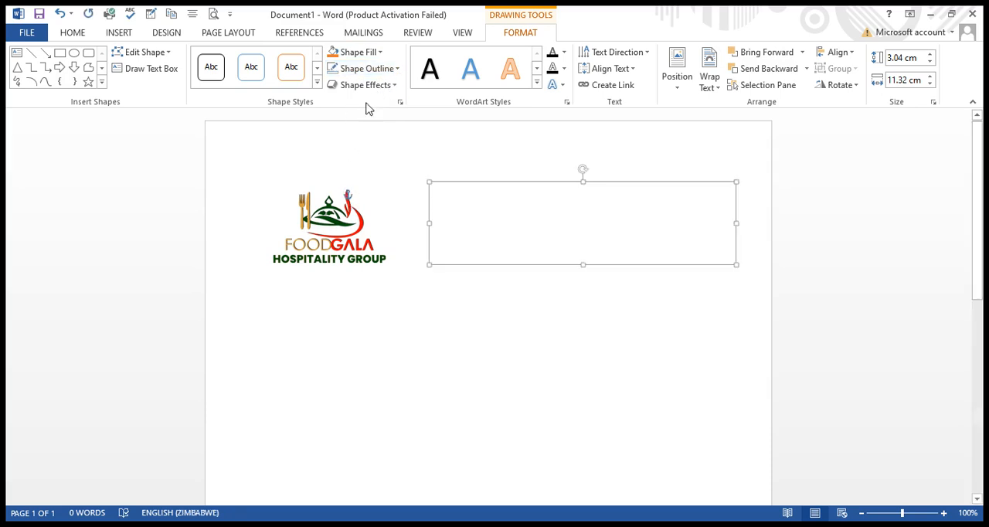
click(517, 221)
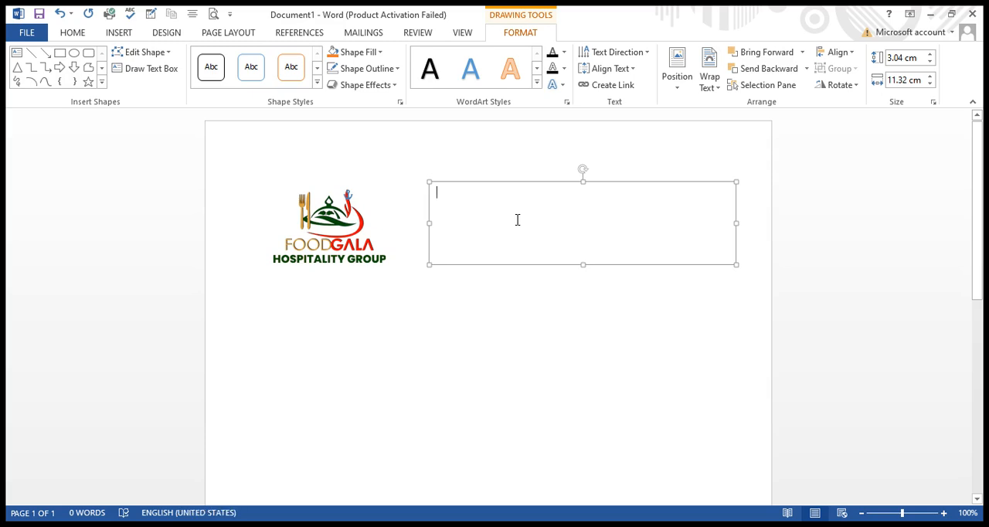
double_click(518, 220)
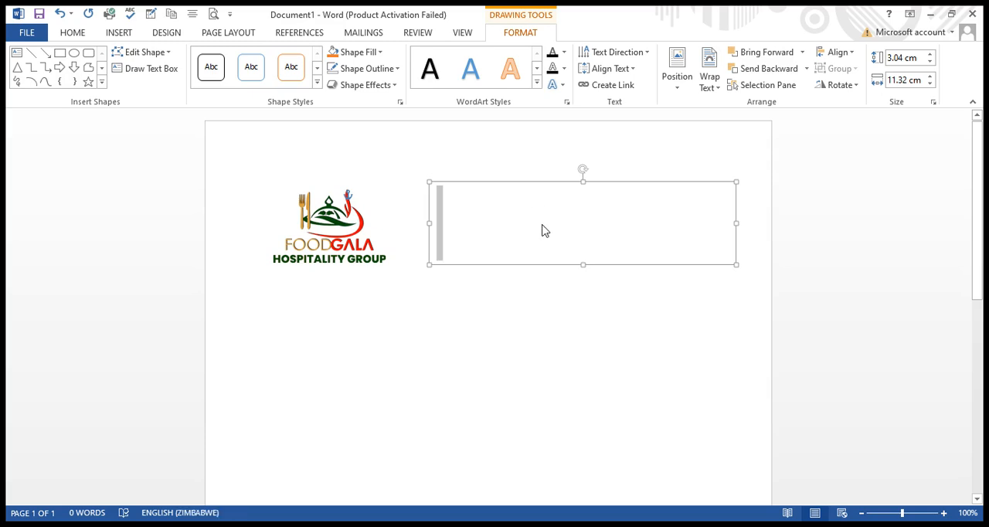
click(515, 236)
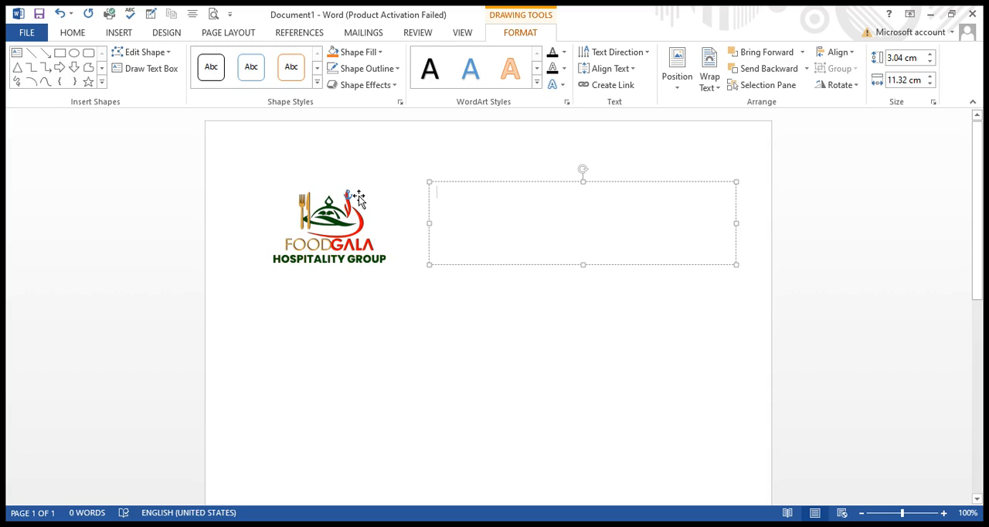
click(339, 332)
click(375, 390)
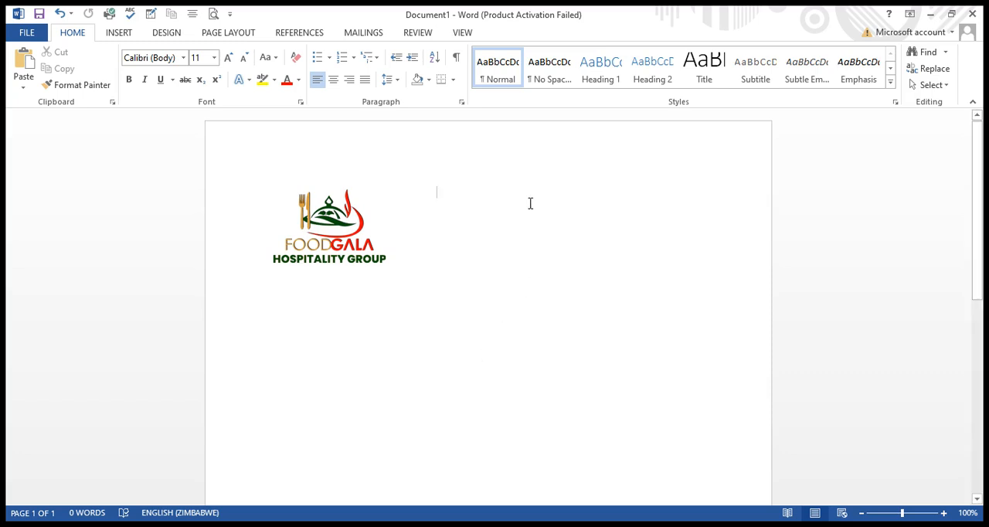
Enter the company's two phone numbers on separate lines in the text box.
key(ctrl+z)
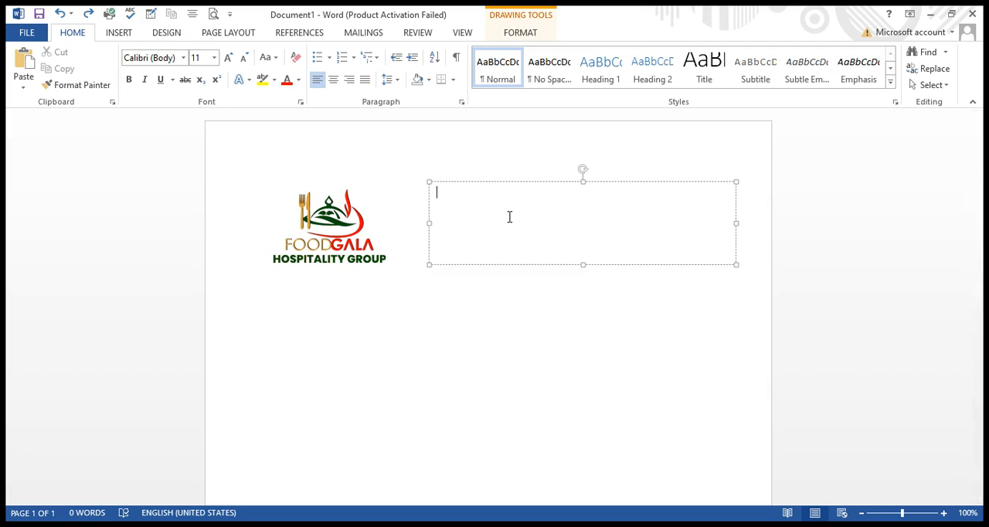
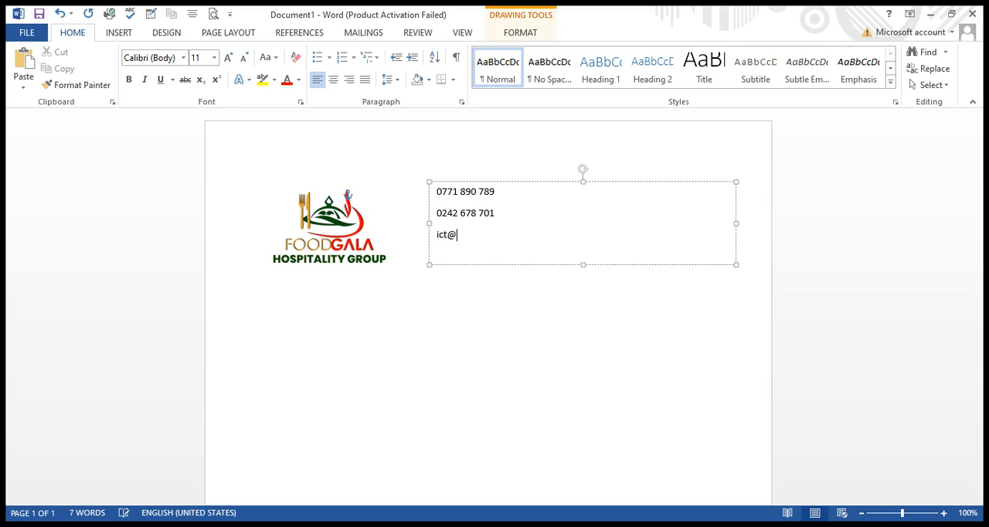
Add the company's e-mail address on the third line of the text box and start a new line.
key(Return)
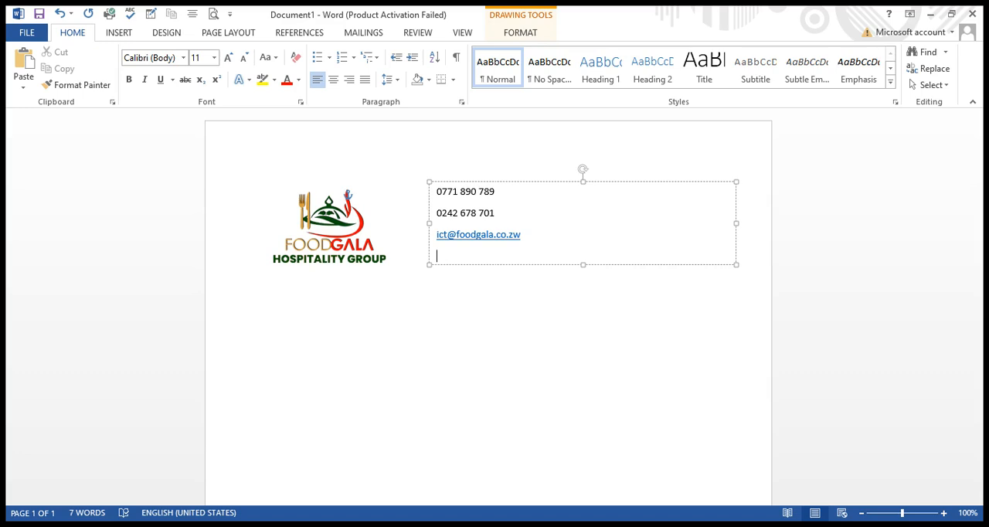
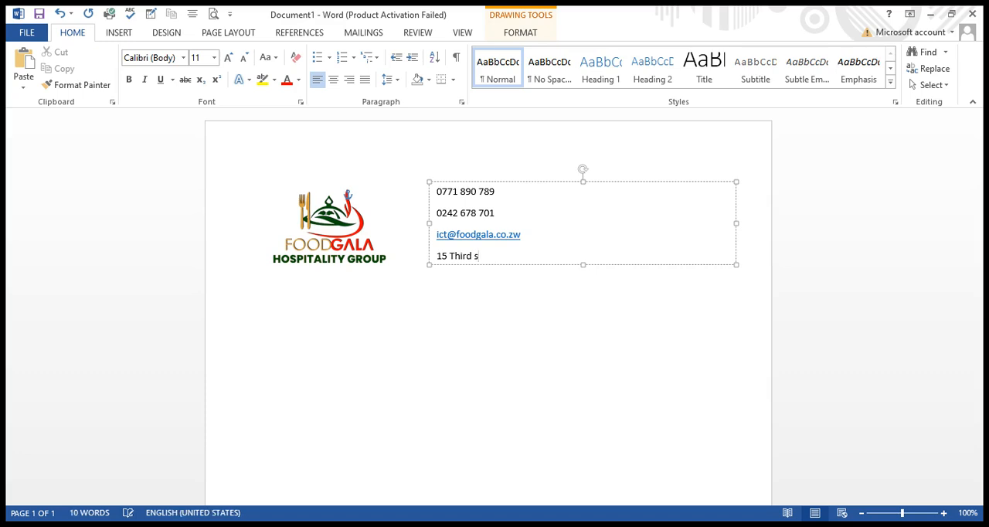
Enter the street number and street name of the company's address on the text box's fourth line, ending with a comma.
key(BackSpace)
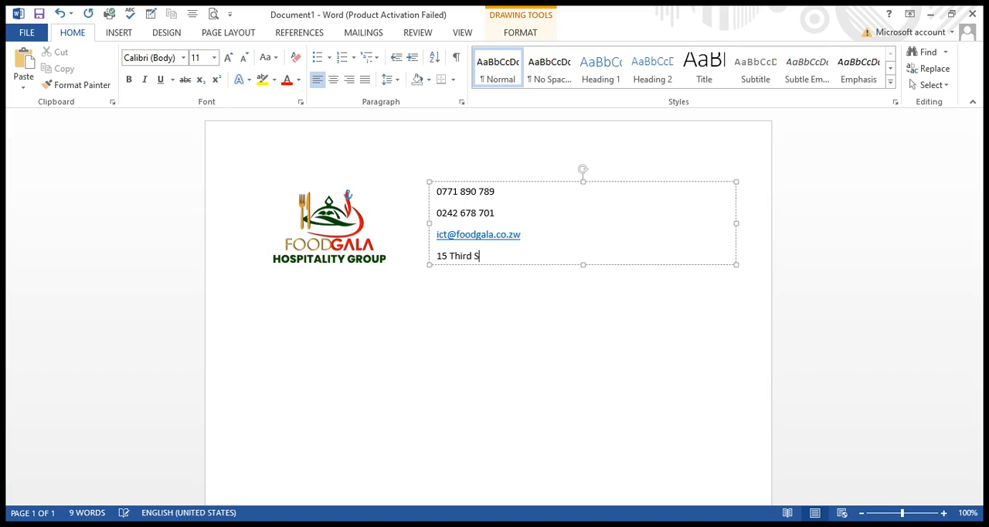
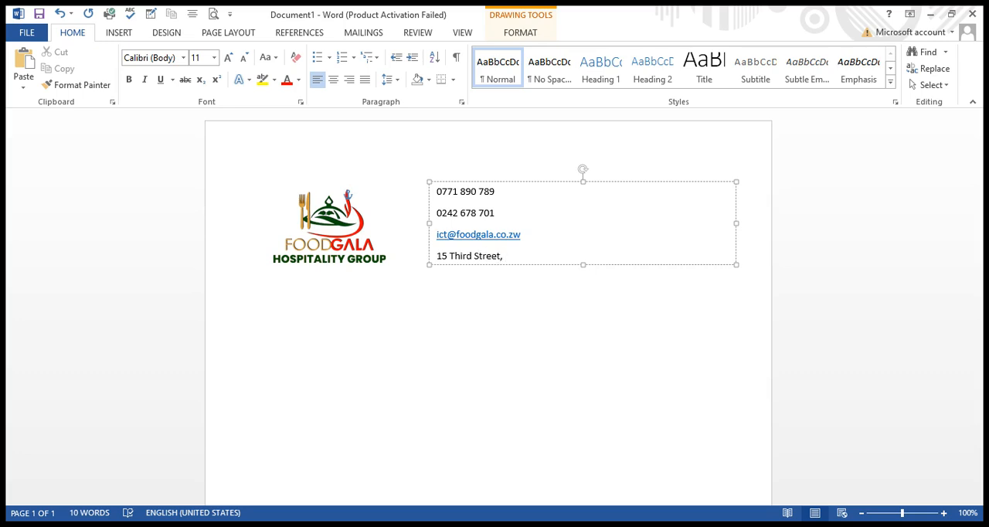
Add the name of the corner street to the address line in the text box.
key(BackSpace)
text(rner)
key(BackSpace)
key(BackSpace)
key(BackSpace)
key(BackSpace)
key(BackSpace)
text(orner NE)
key(BackSpace)
text(elson Mandela )
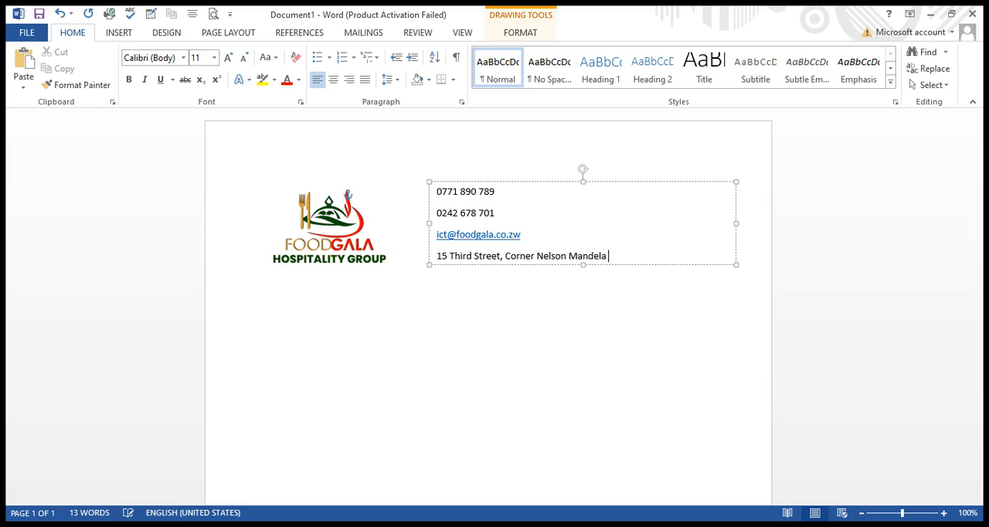
text(Harare Zimbabwe)
Insert commas before the city and before the country in the address line.
key(Left)
key(Left)
key(Left)
key(Left)
key(Left)
key(Left)
key(Left)
key(Left)
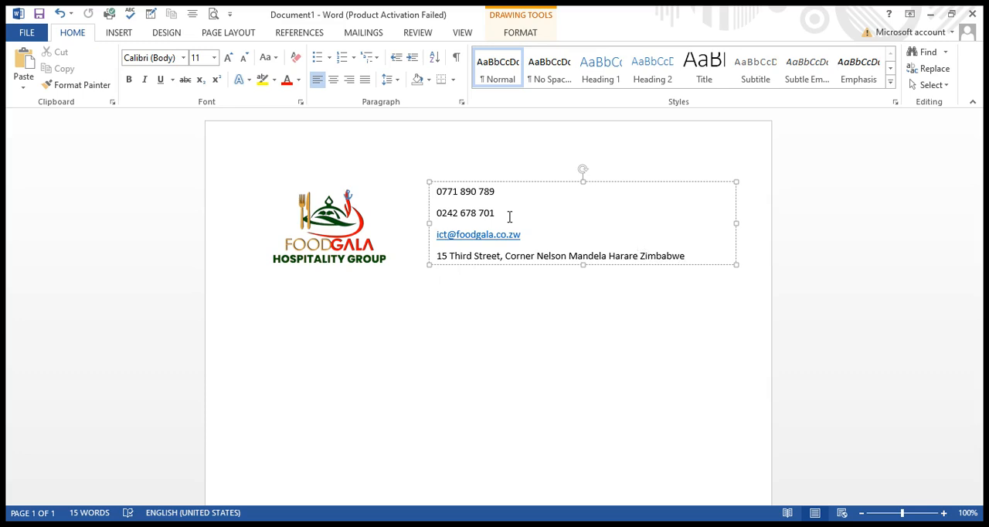
text(,)
key(Left)
key(Left)
key(Left)
key(Left)
key(Left)
key(Left)
key(Left)
text(,)
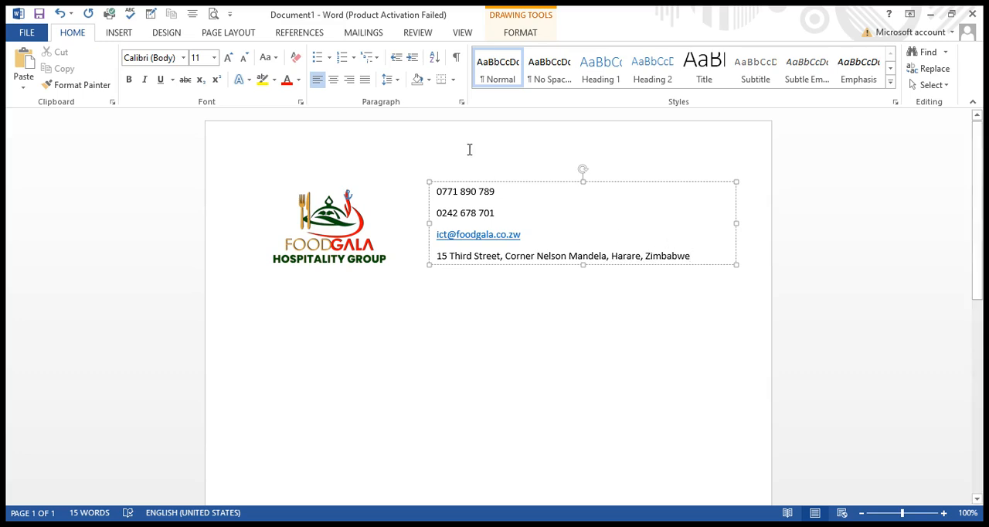
Format all the contact details in the text box as Arial, size 12, bold.
drag(437, 192, 660, 247)
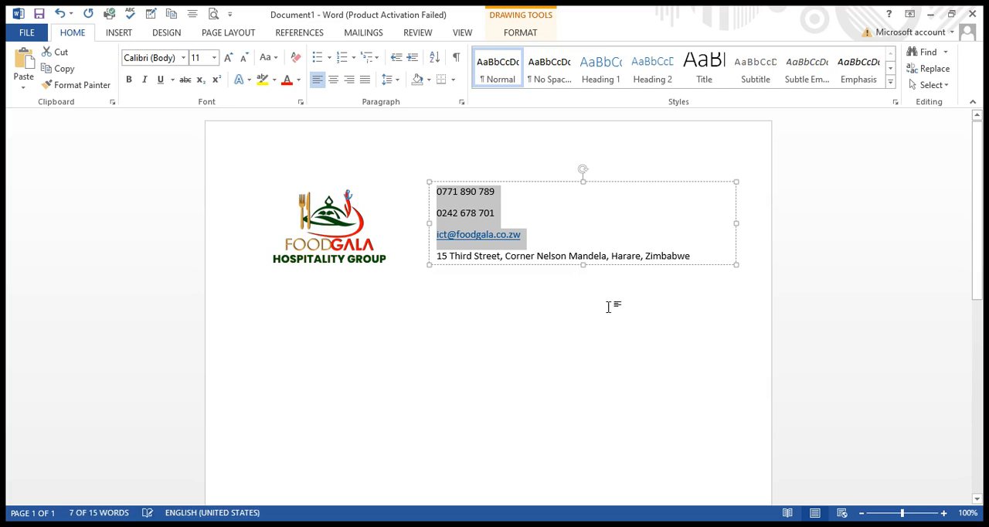
click(699, 255)
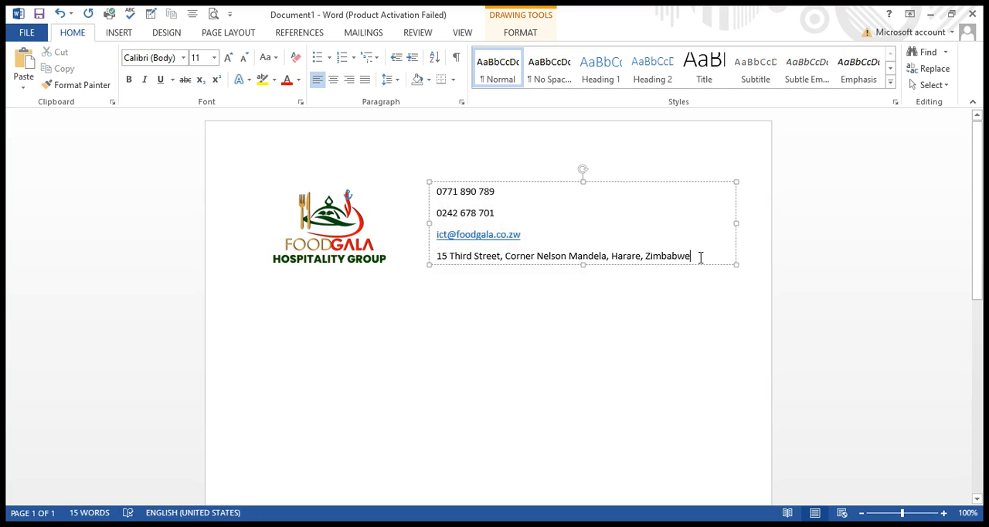
key(ctrl+a)
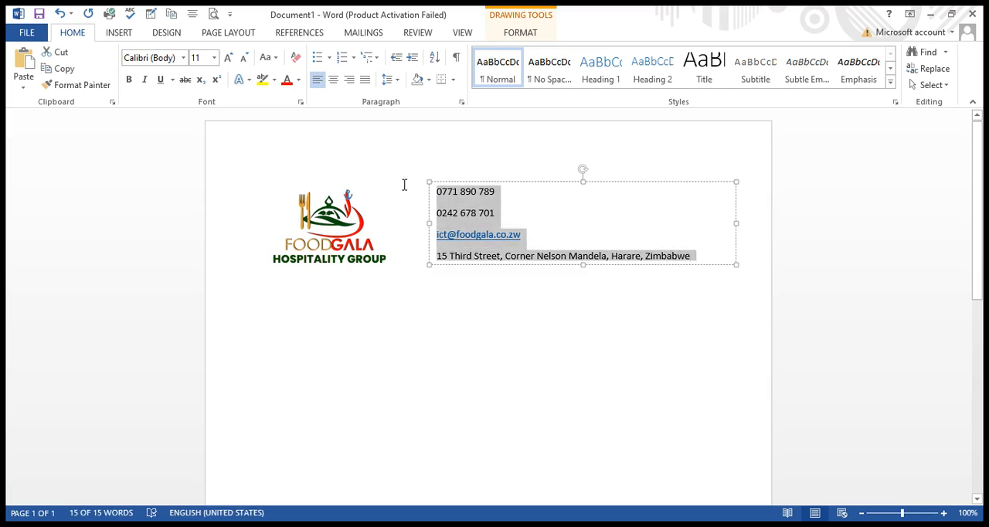
click(184, 59)
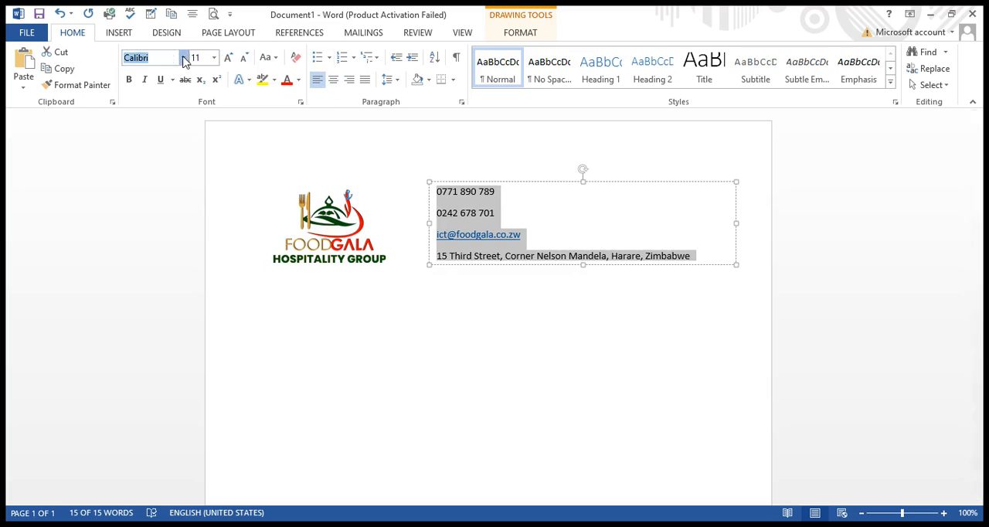
click(171, 217)
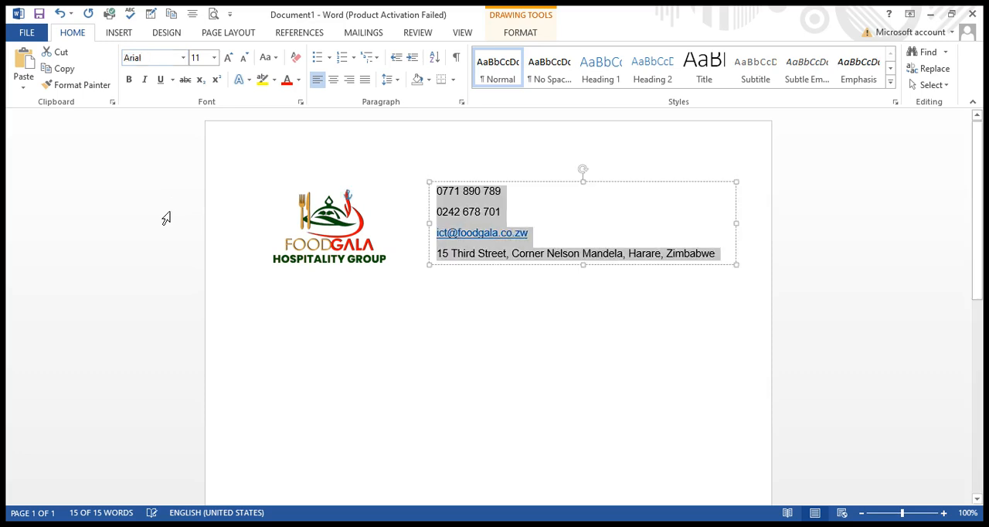
click(216, 61)
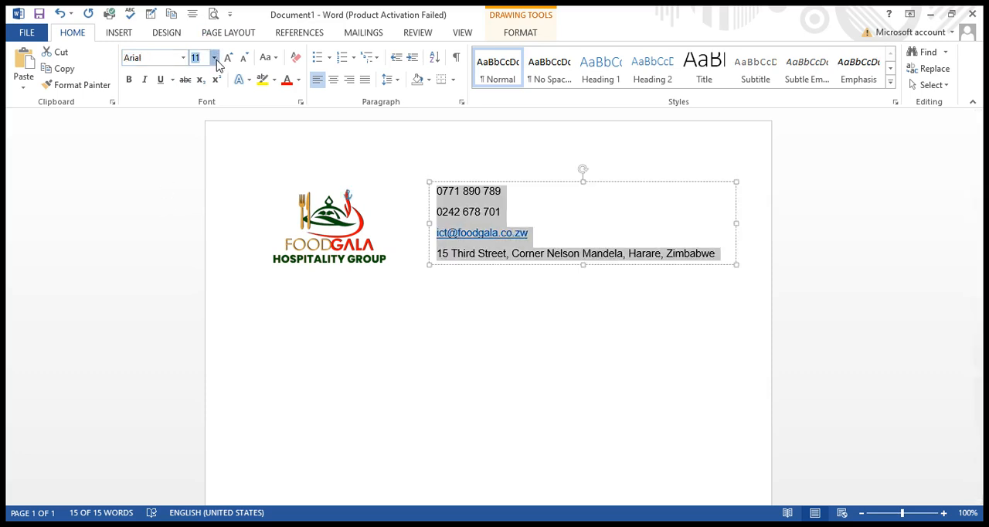
click(206, 137)
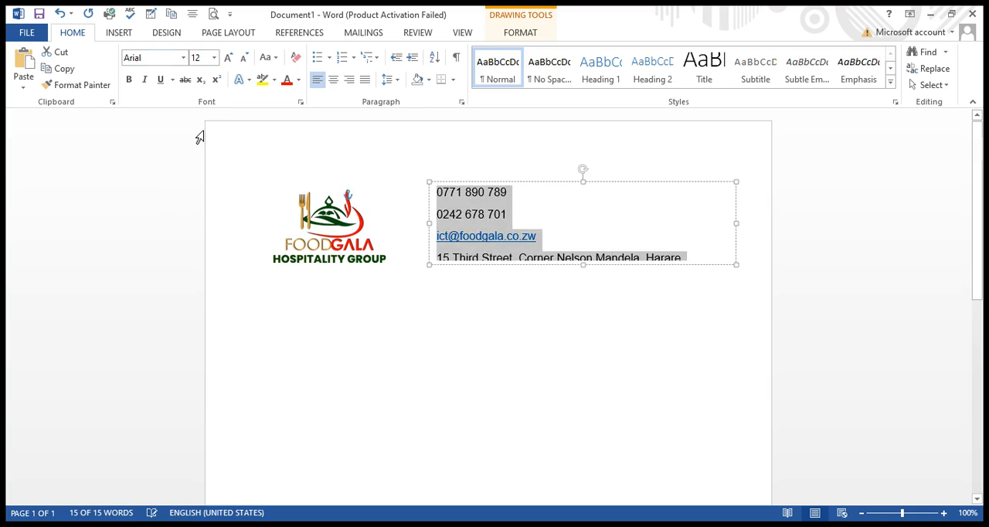
click(130, 82)
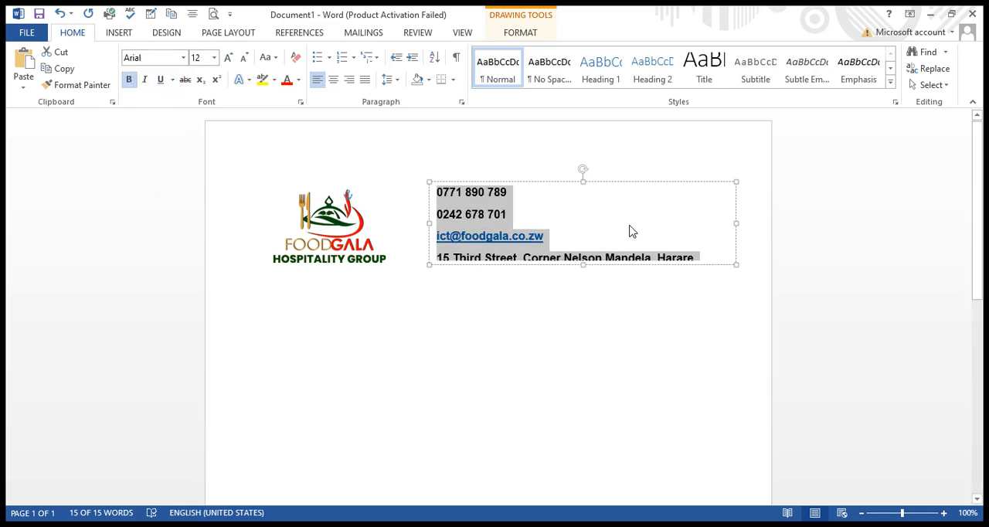
Extend the text box downward to a height of about 3.9 cm to fit the full address.
click(661, 227)
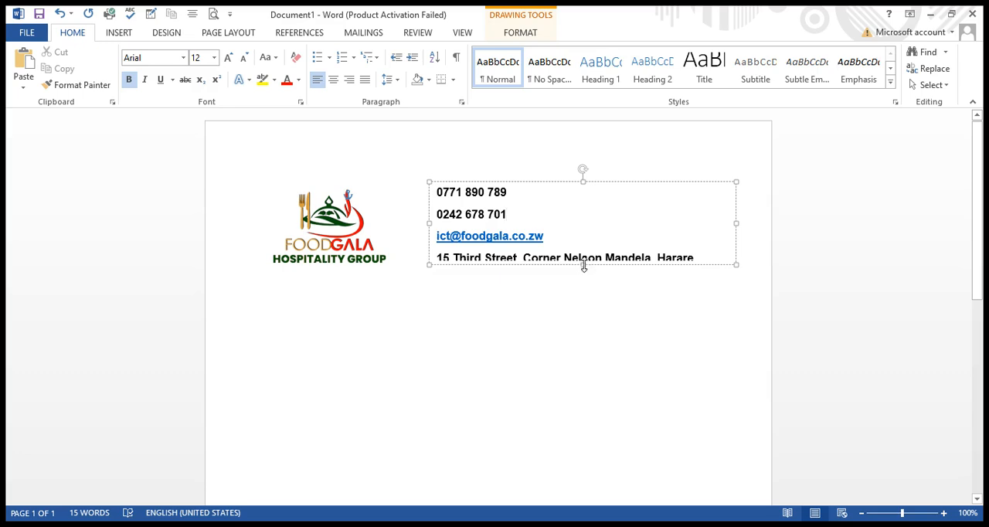
drag(583, 266, 587, 287)
click(557, 314)
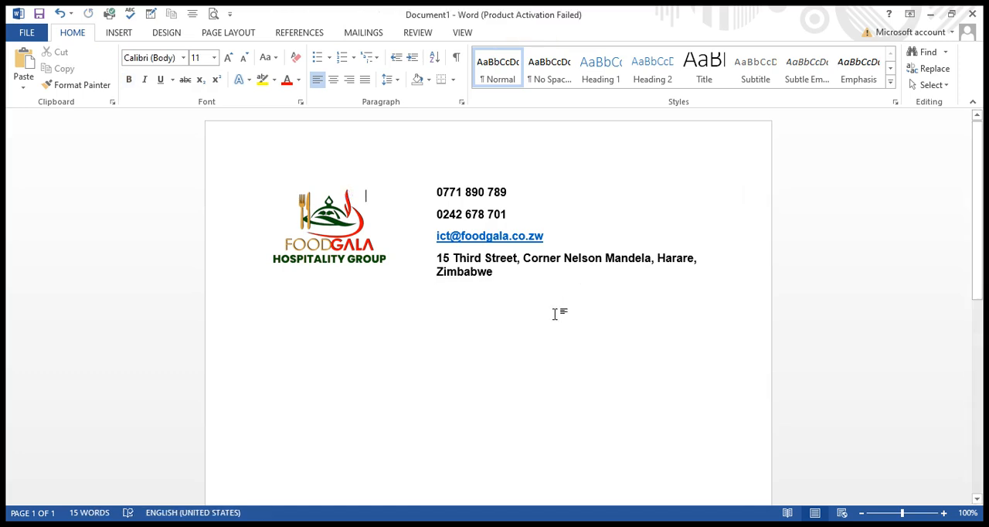
Move the contact details text box slightly higher and farther from the logo, close to the page's right edge.
click(544, 236)
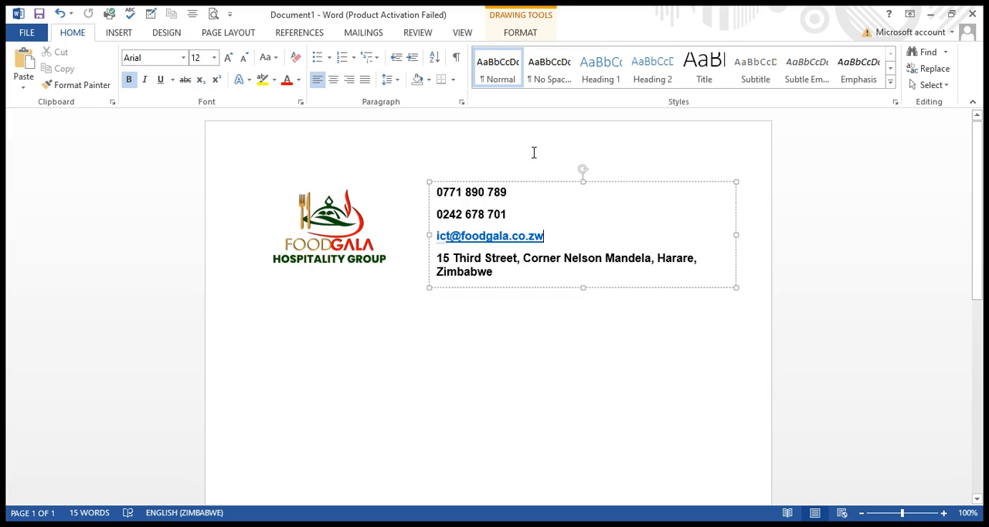
drag(534, 183, 579, 178)
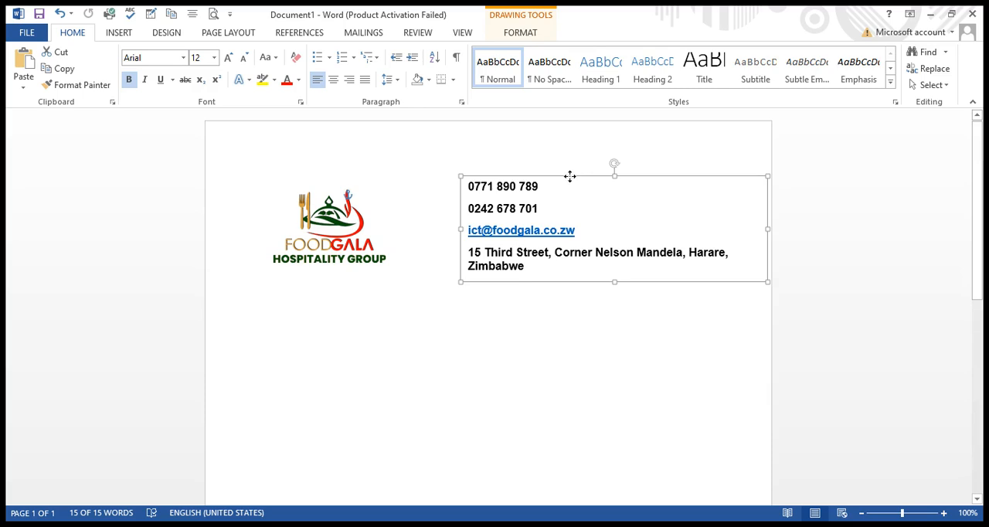
drag(569, 175, 564, 170)
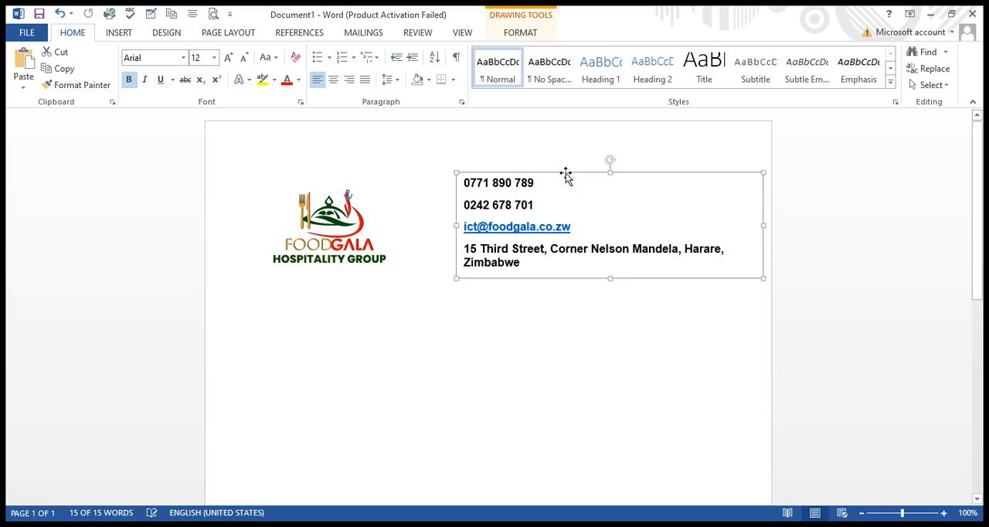
click(485, 336)
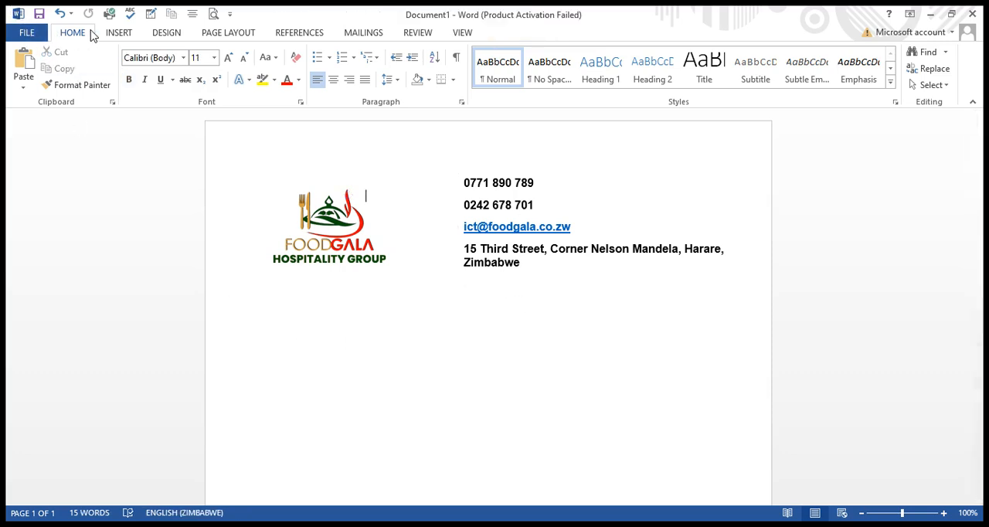
Insert the green WhatsApp icon picture into the letterhead.
click(120, 33)
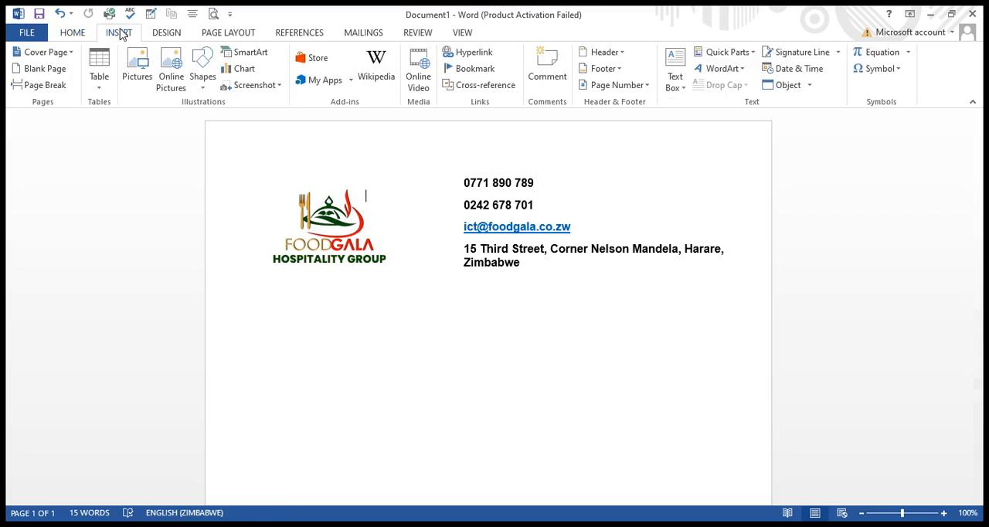
key(ctrl+a)
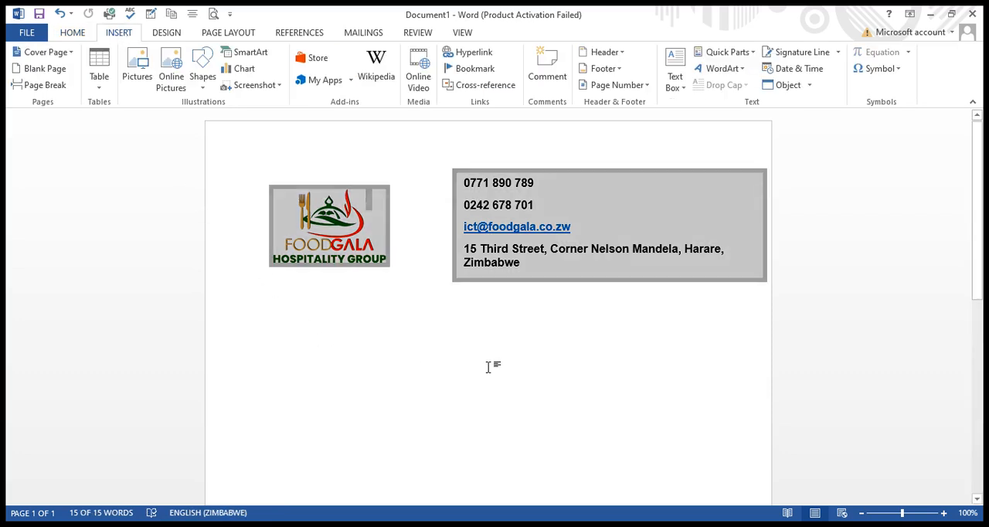
click(500, 392)
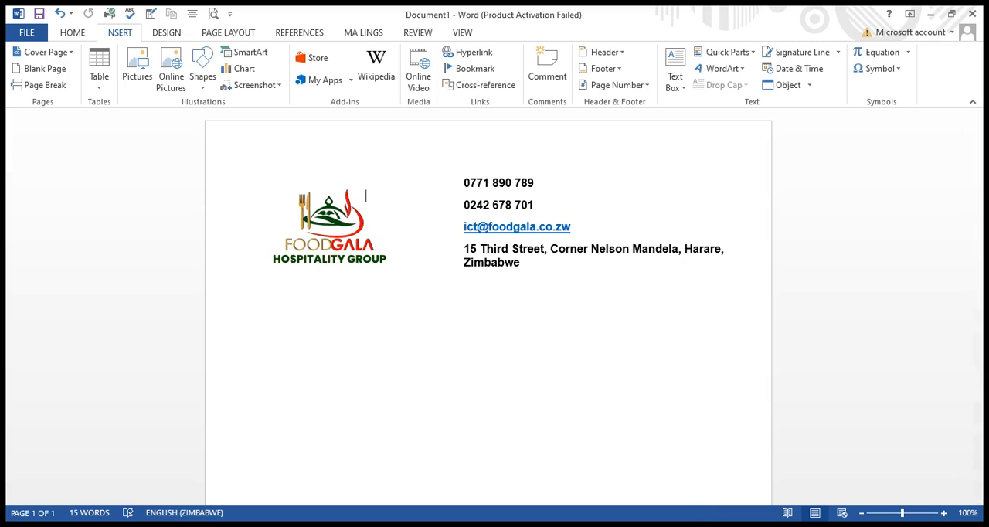
click(716, 525)
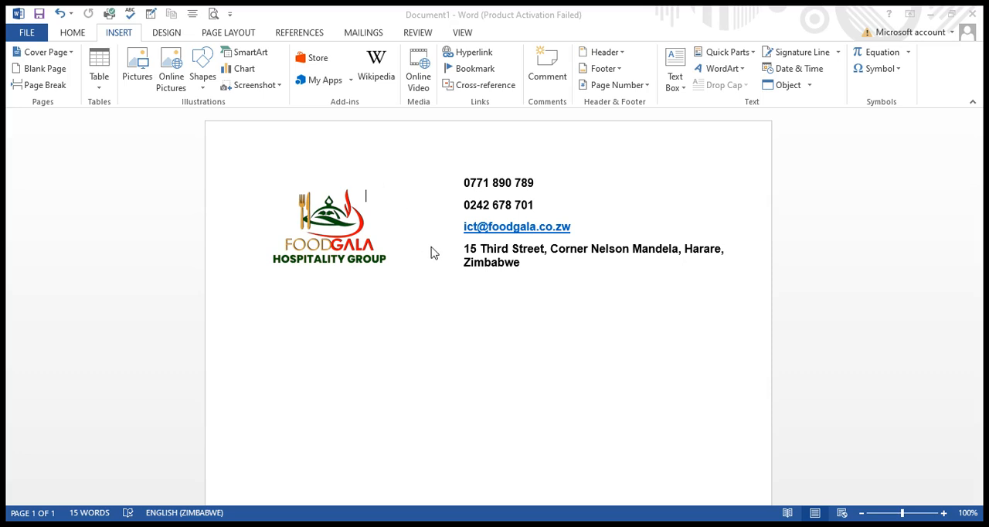
double_click(391, 328)
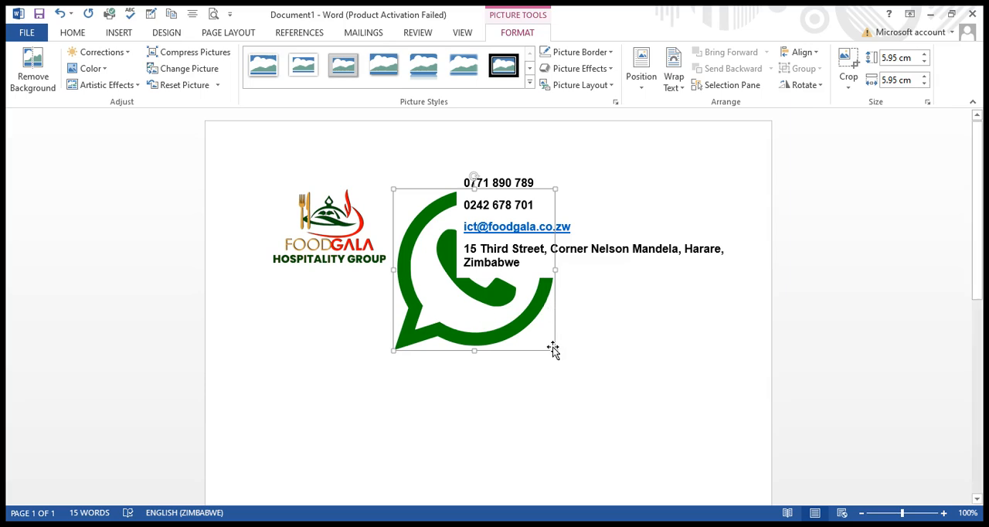
Shrink the WhatsApp icon to about 1.3 cm square and place it against the text box, beside the phone numbers.
drag(554, 351, 459, 251)
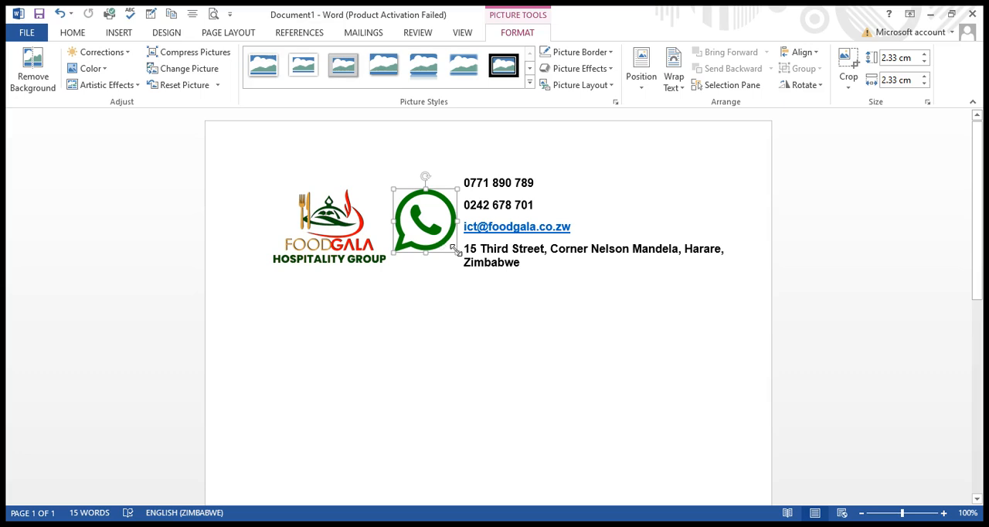
drag(456, 252, 429, 223)
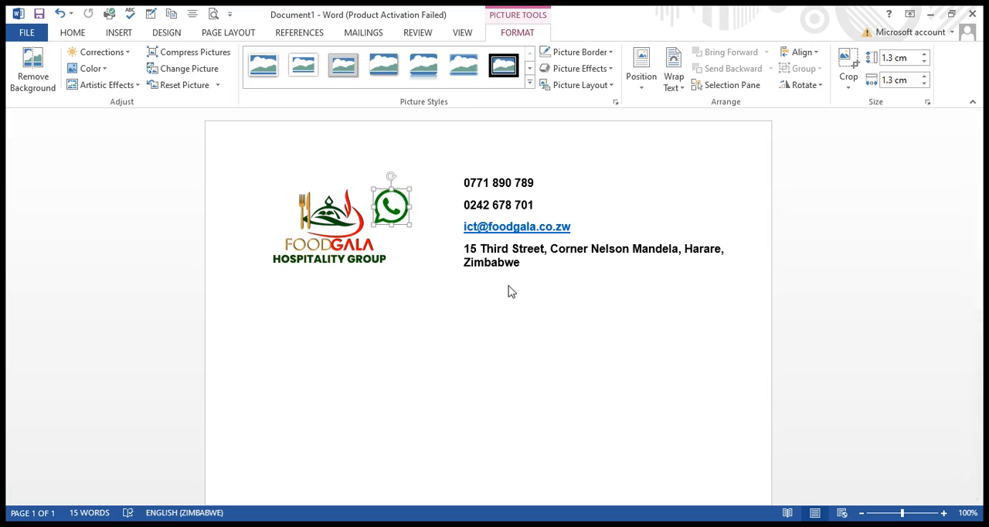
drag(386, 205, 431, 162)
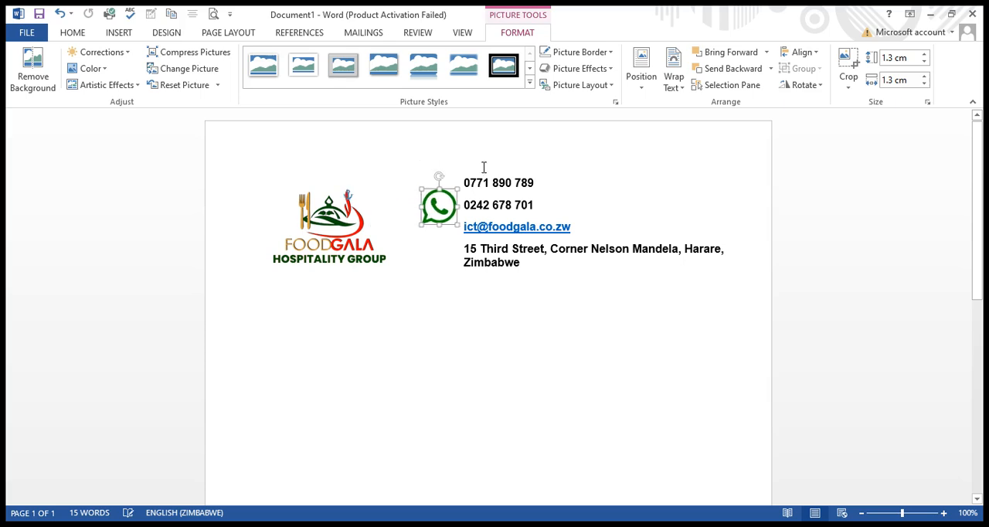
click(601, 228)
click(578, 175)
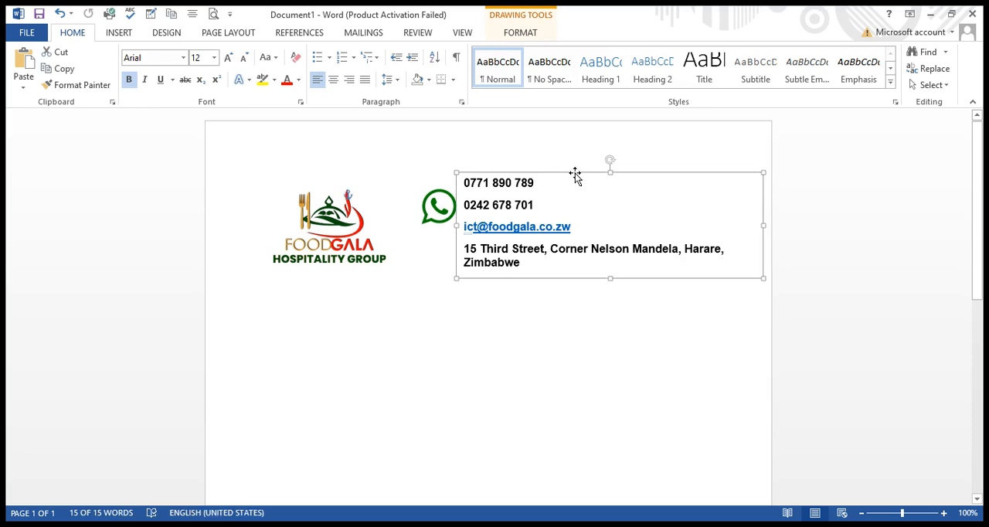
click(510, 35)
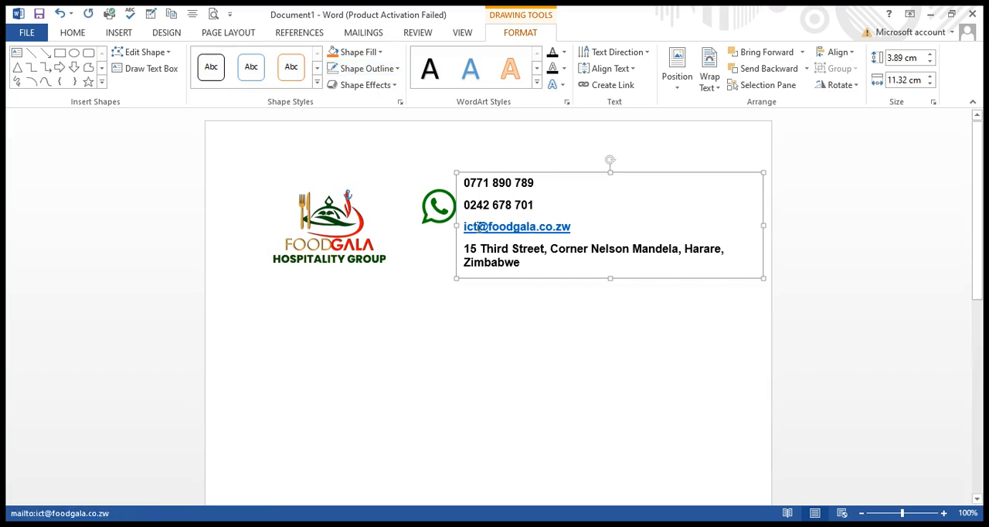
Shrink the WhatsApp icon slightly more and lower the text box to line up the first phone number with the icon.
click(447, 217)
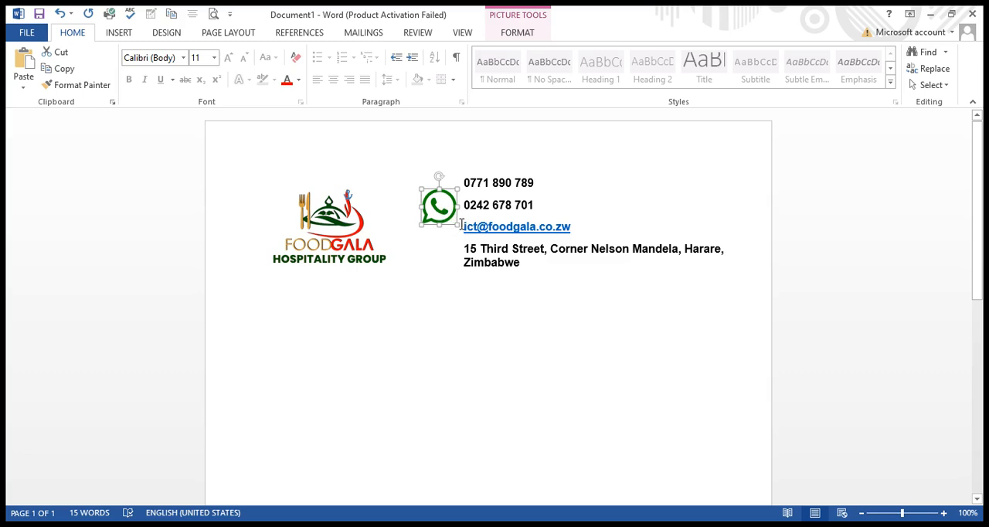
drag(420, 224, 431, 215)
click(569, 196)
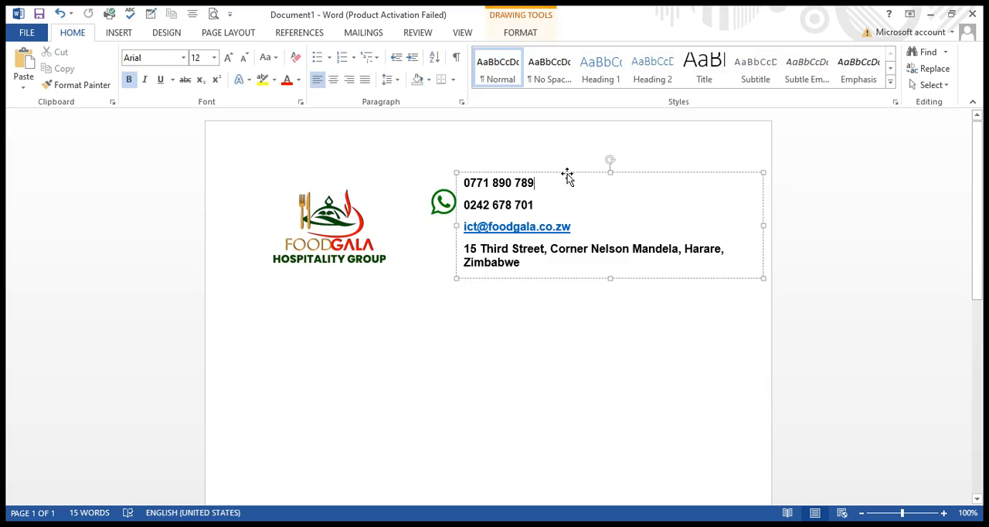
drag(567, 177, 564, 193)
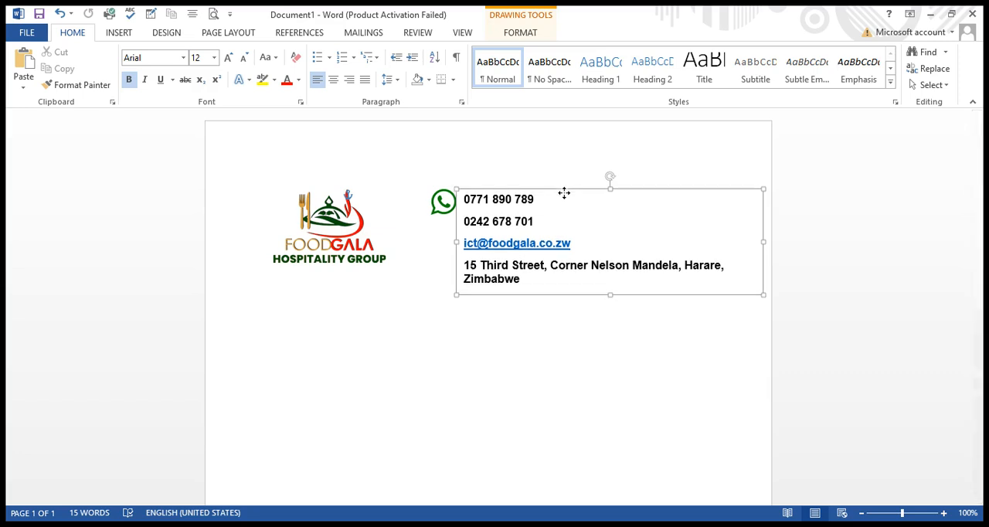
Try to nudge the WhatsApp icon closer to the first phone number and deselect it.
click(442, 207)
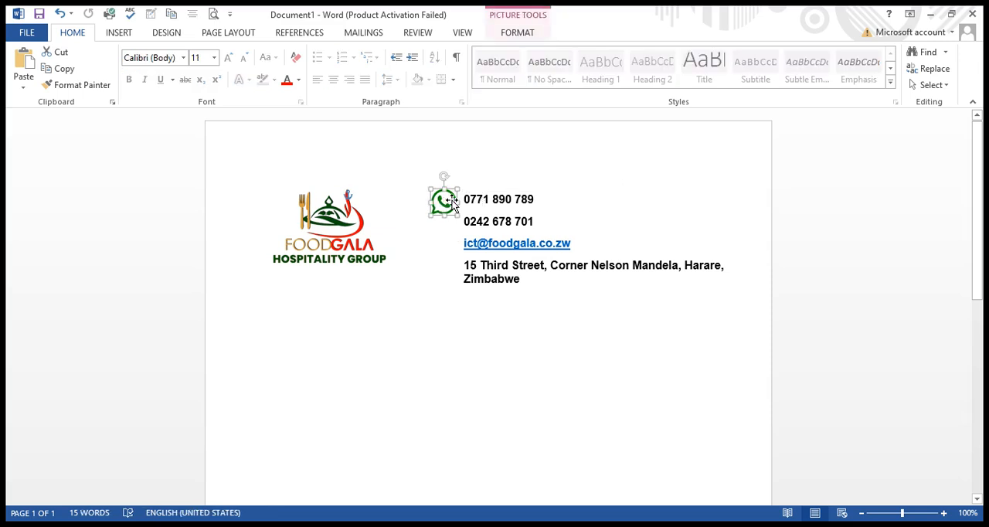
drag(448, 203, 450, 205)
click(453, 249)
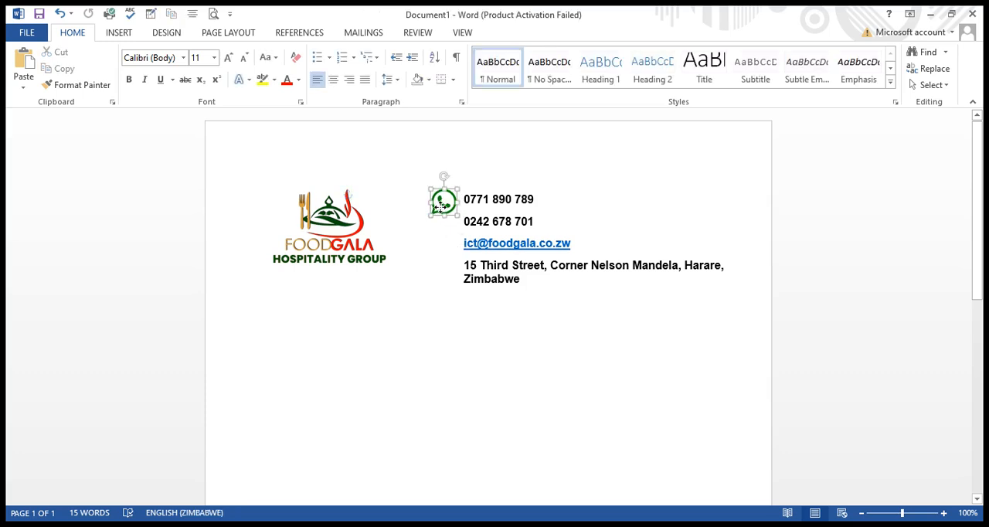
Nudge the WhatsApp icon closer to the first phone number and deselect it.
click(439, 212)
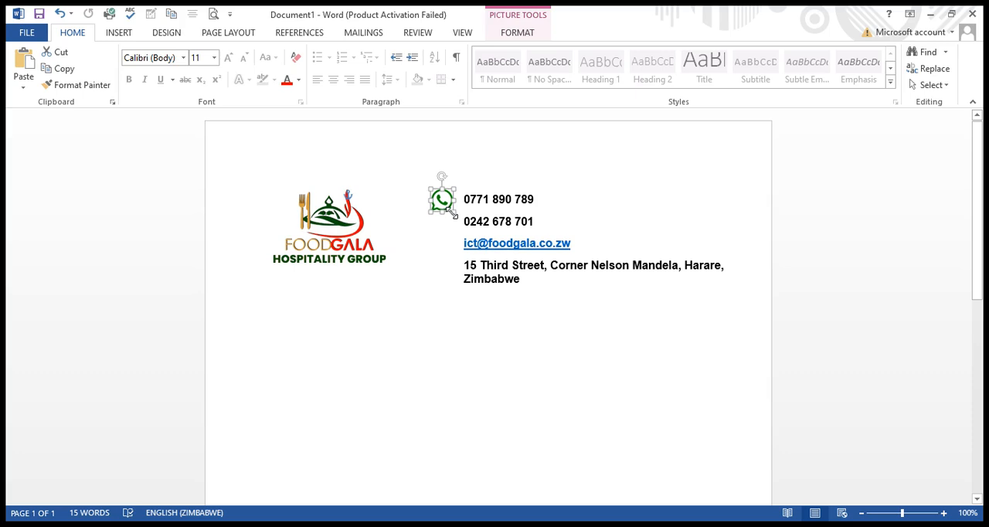
click(455, 226)
click(443, 202)
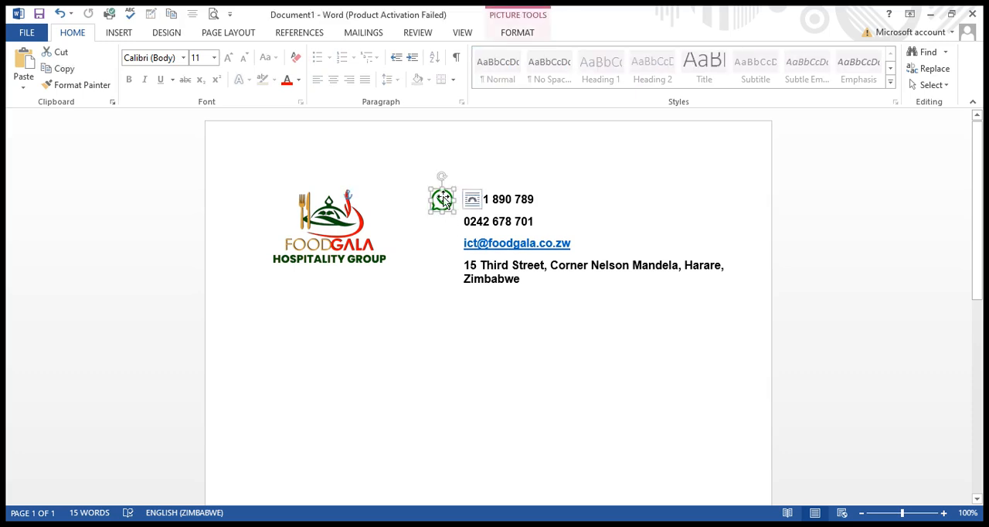
key(Right)
key(Right)
key(Right)
key(Right)
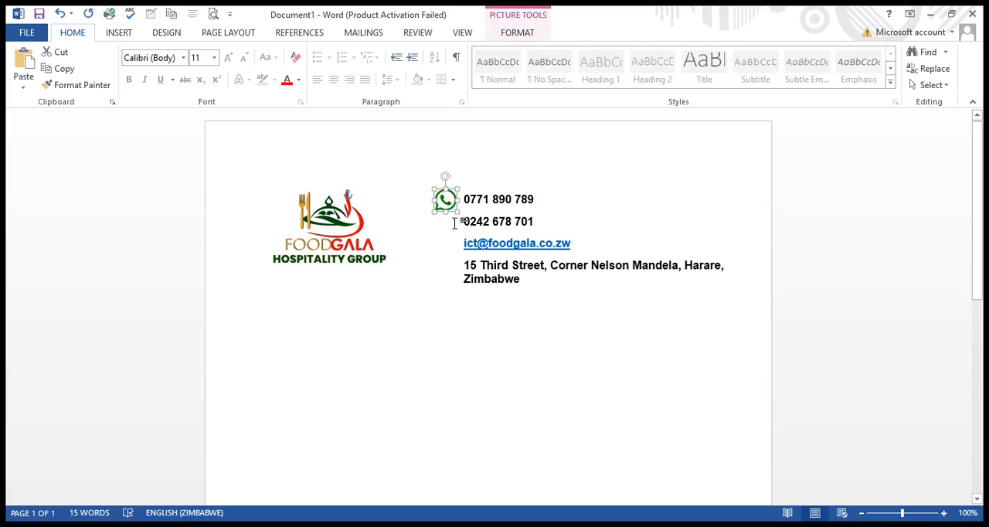
click(453, 222)
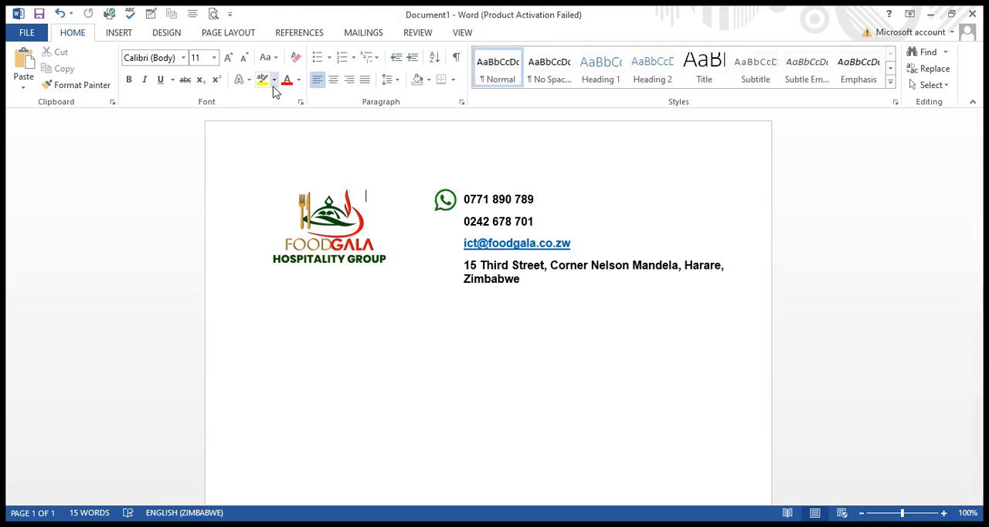
Insert the round green phone icon picture and bring it in front of the contact text box.
click(125, 34)
click(148, 67)
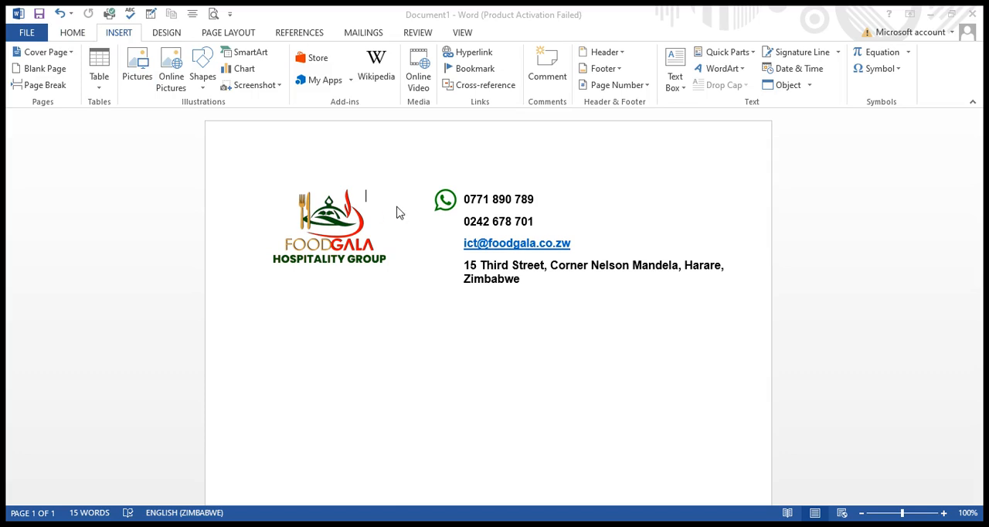
click(375, 326)
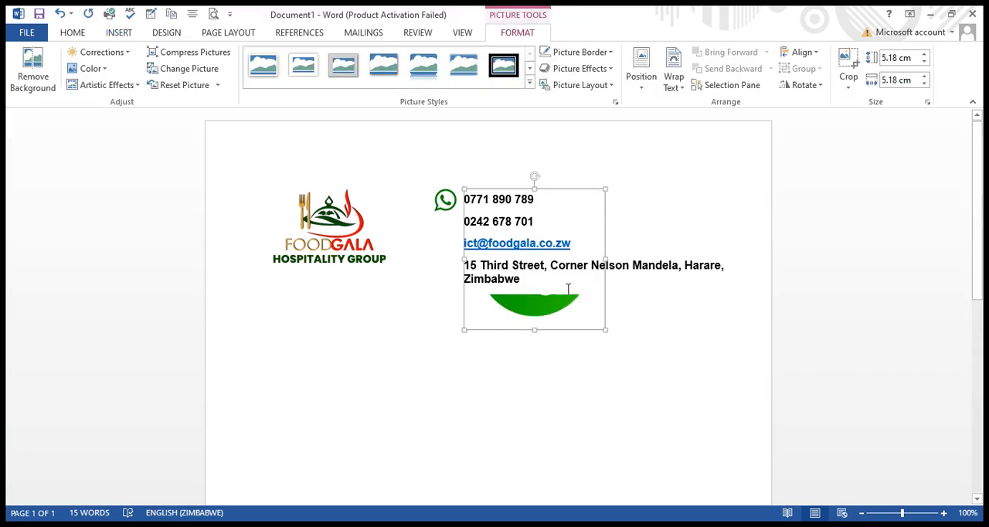
click(541, 342)
click(522, 326)
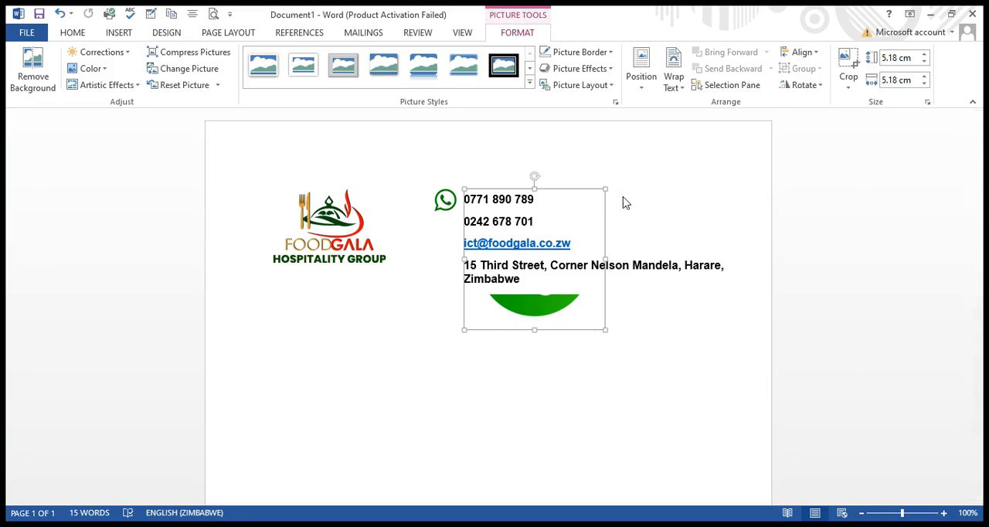
click(700, 291)
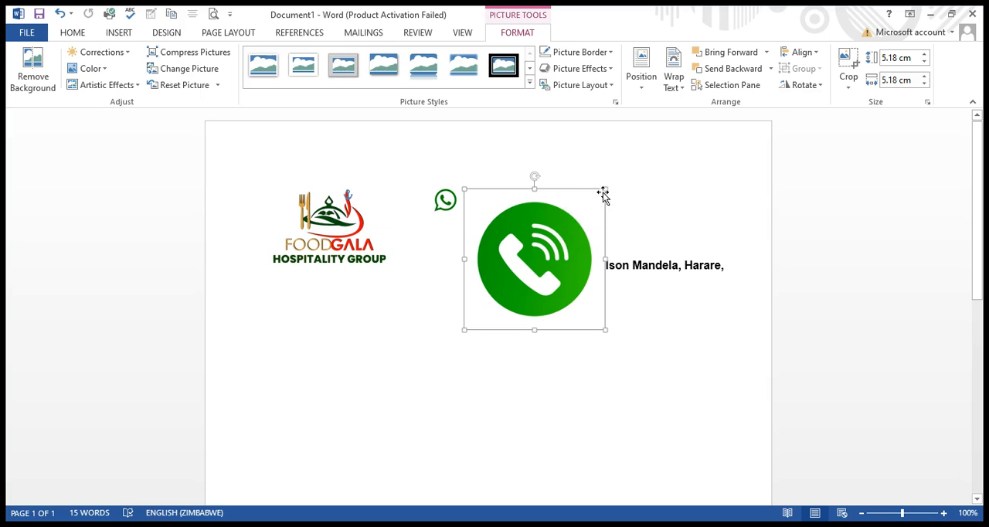
Shrink the phone icon to about 0.93 cm square and place it beside the second phone number, below the WhatsApp icon.
drag(604, 189, 526, 258)
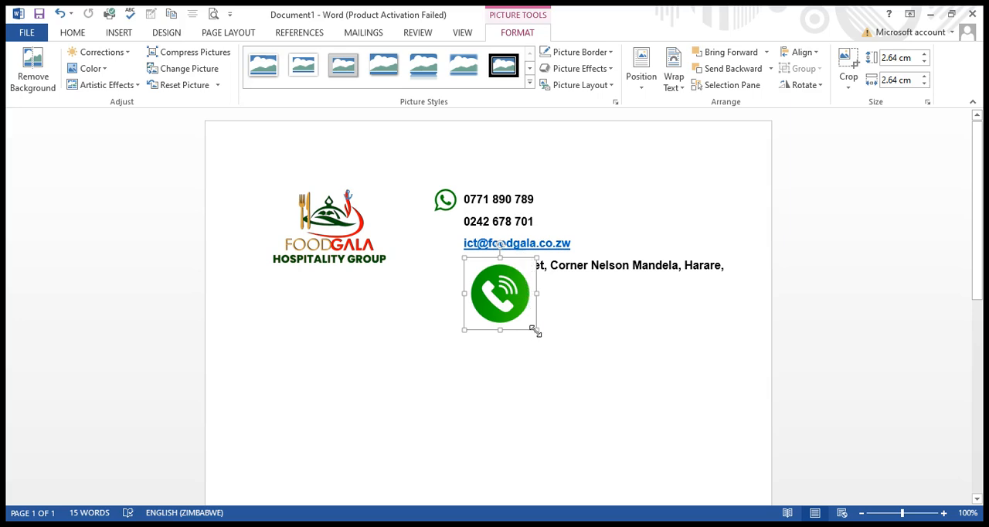
drag(536, 330, 456, 231)
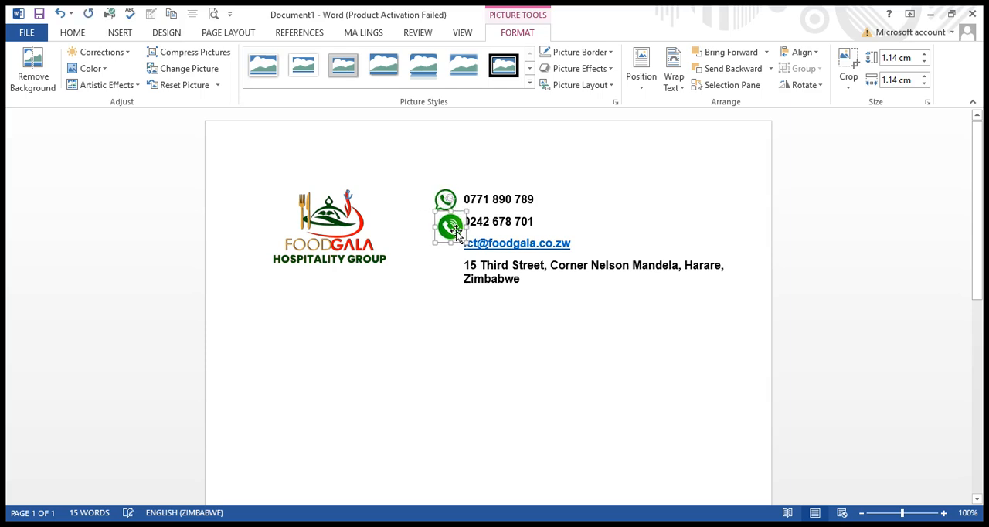
key(Left)
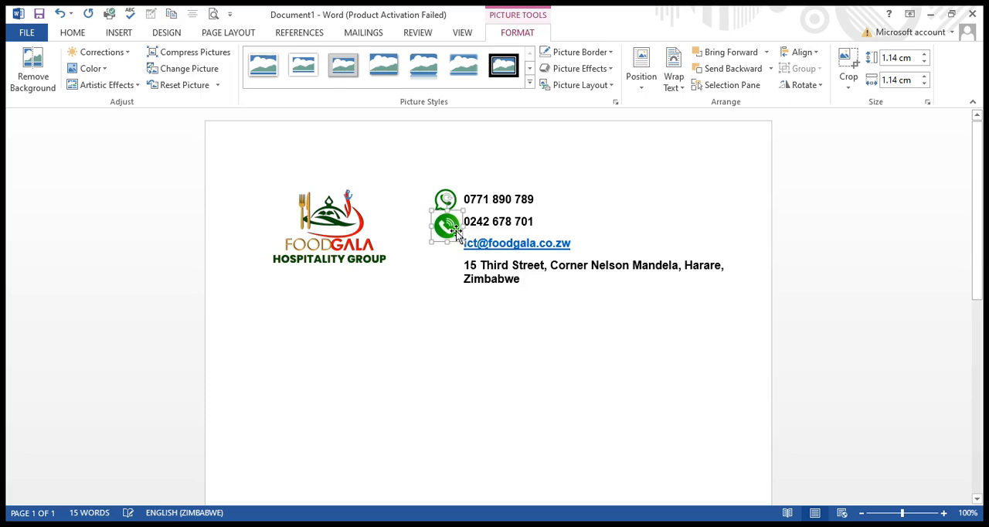
drag(459, 237, 457, 233)
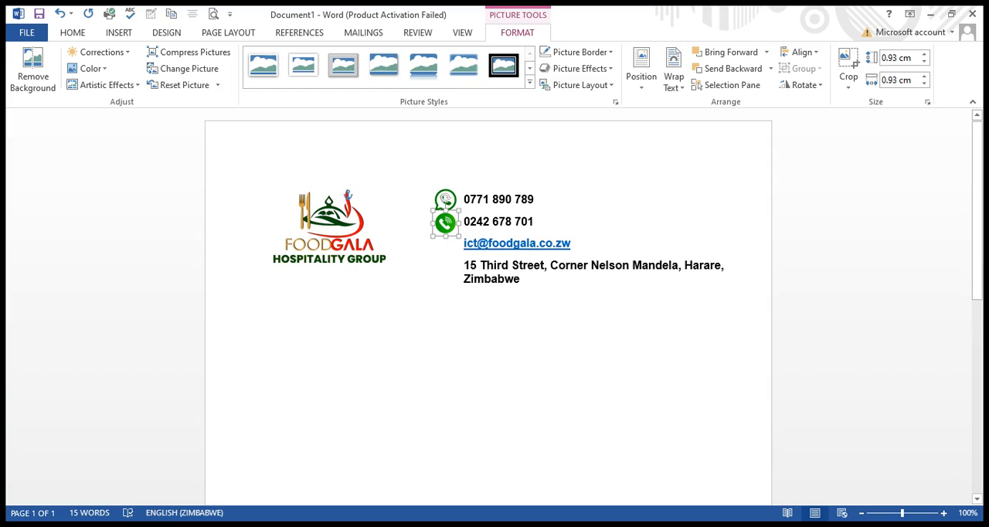
click(454, 269)
Shrink the WhatsApp icon to about 0.69 cm square beside the first phone number.
click(445, 202)
click(445, 226)
click(448, 259)
click(450, 203)
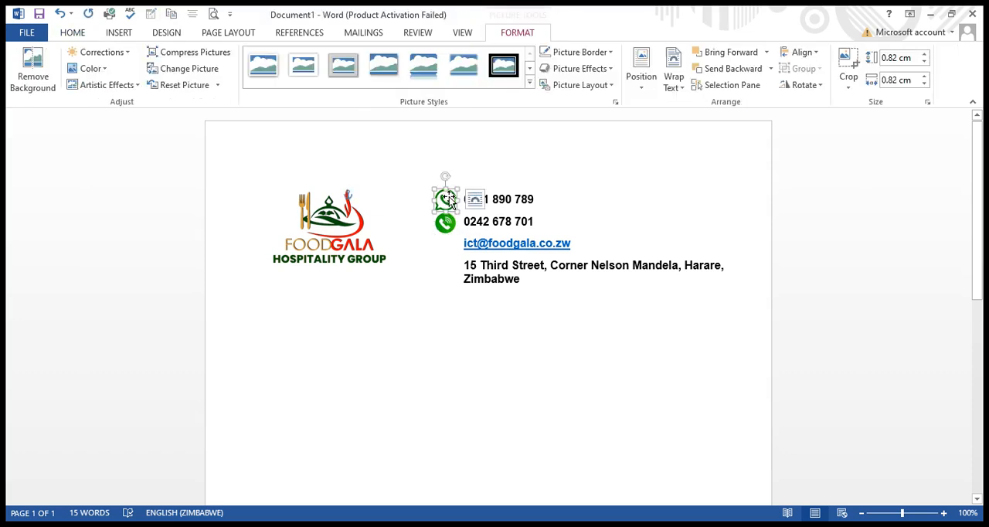
drag(430, 213, 435, 210)
click(447, 241)
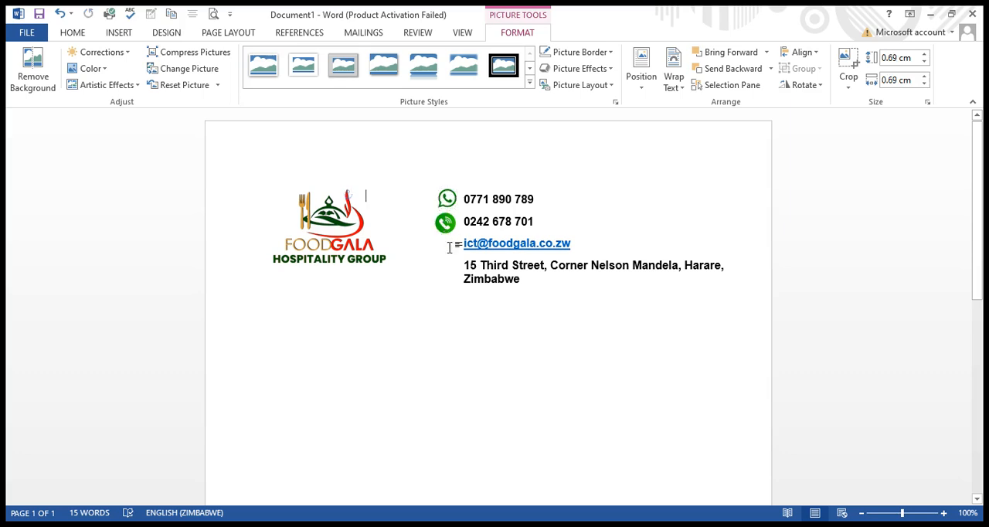
Shrink the phone icon to about 0.74 cm square and compare its size with the WhatsApp icon.
click(447, 227)
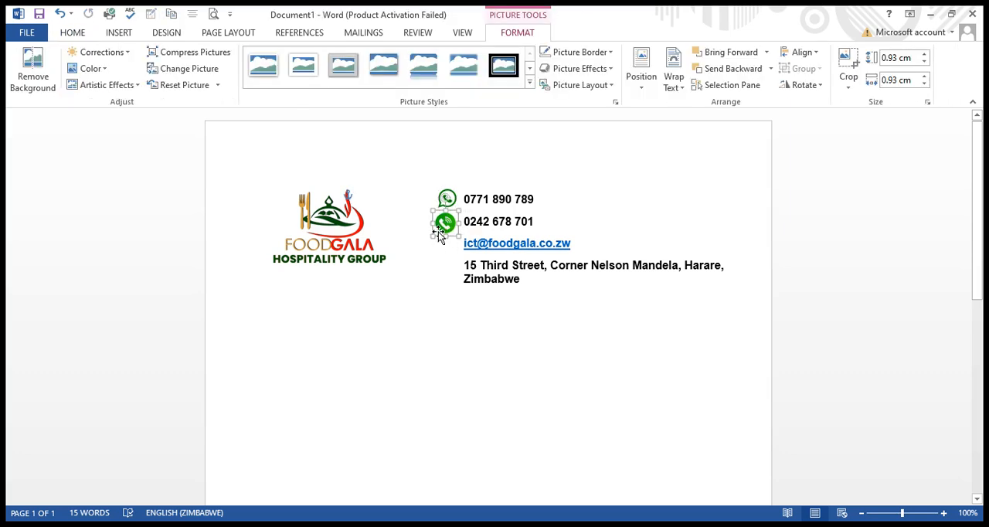
drag(430, 236, 437, 226)
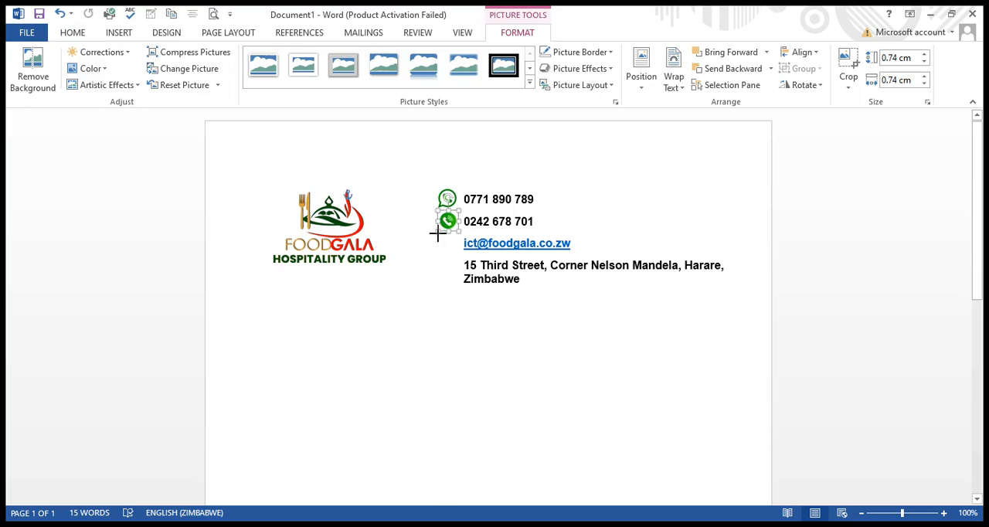
click(453, 247)
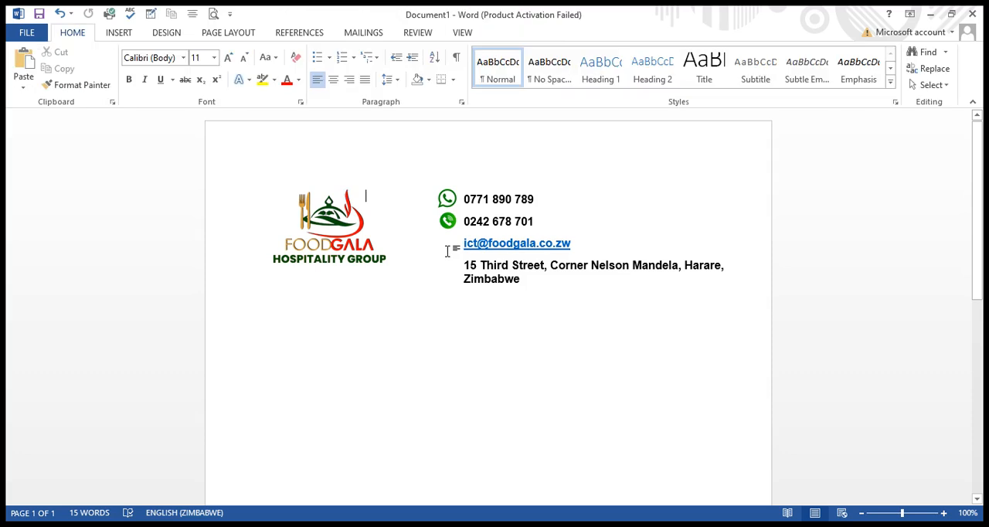
click(442, 201)
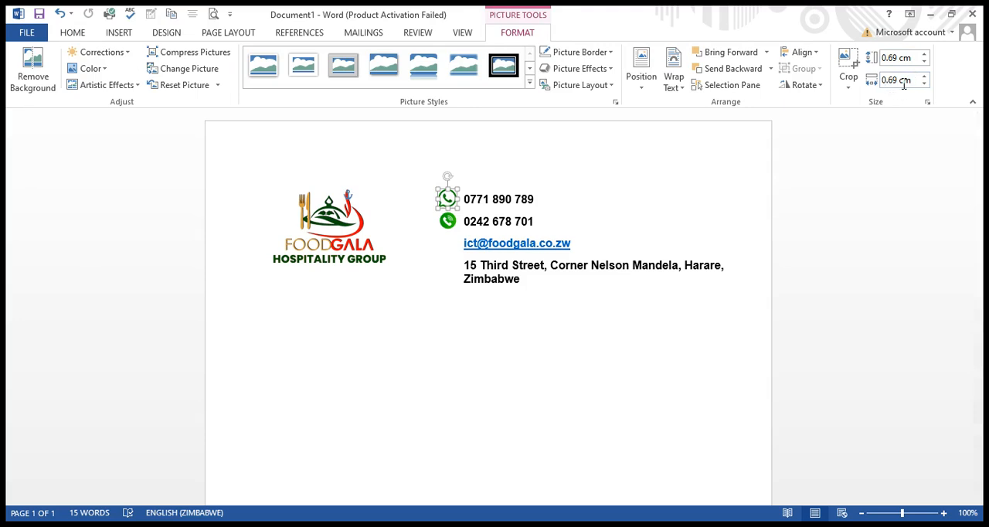
click(448, 222)
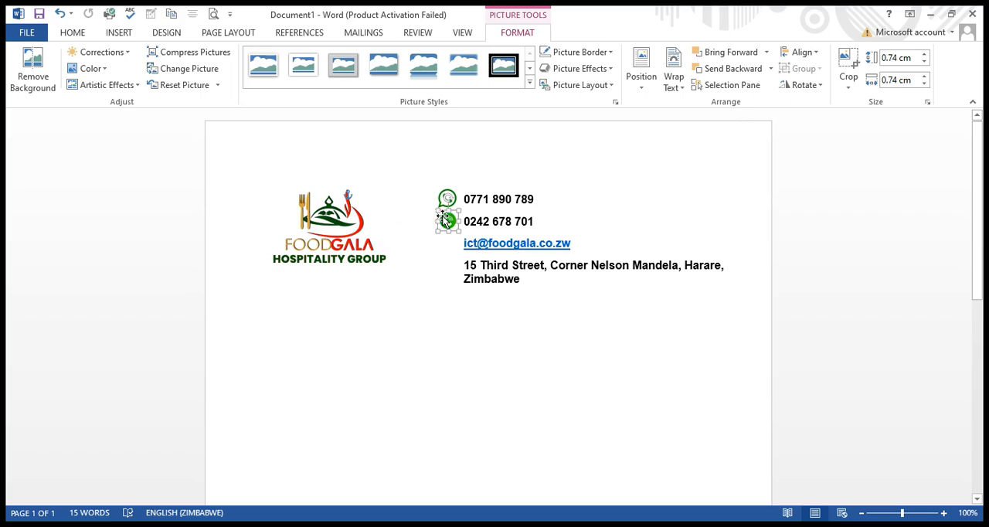
click(445, 261)
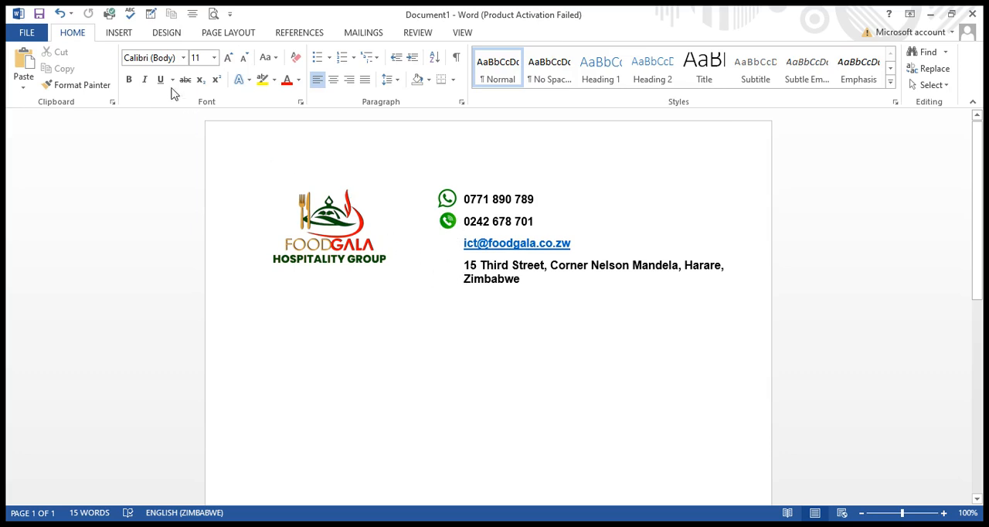
Insert the green envelope icon picture into the letterhead.
click(116, 37)
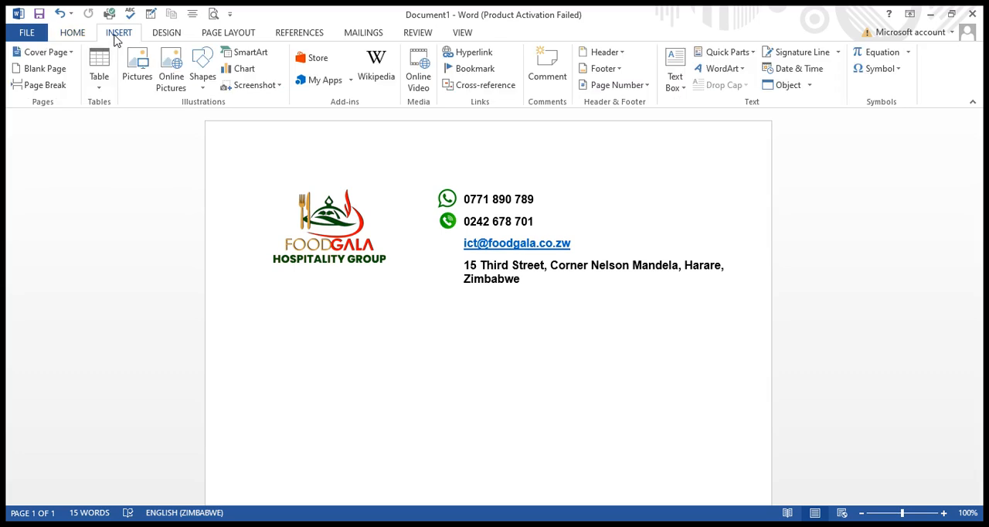
click(139, 65)
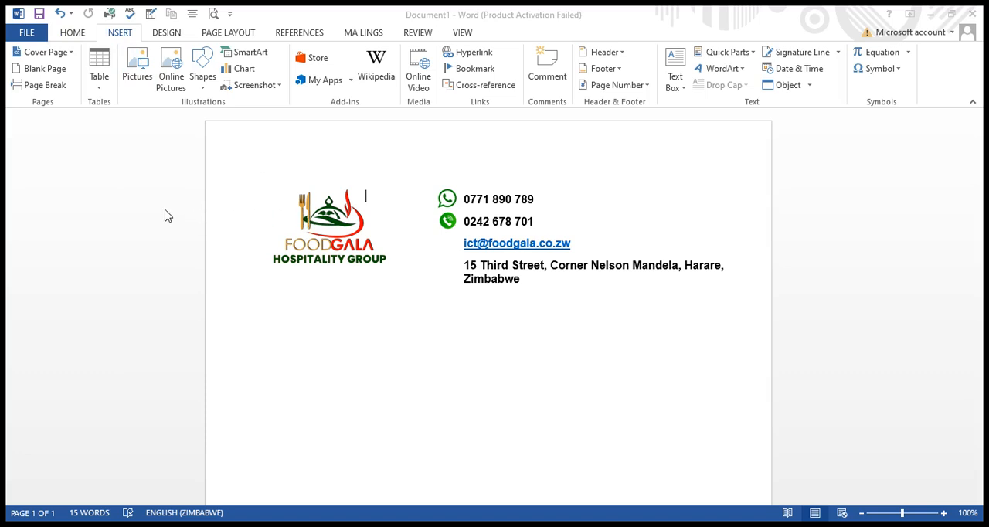
click(390, 329)
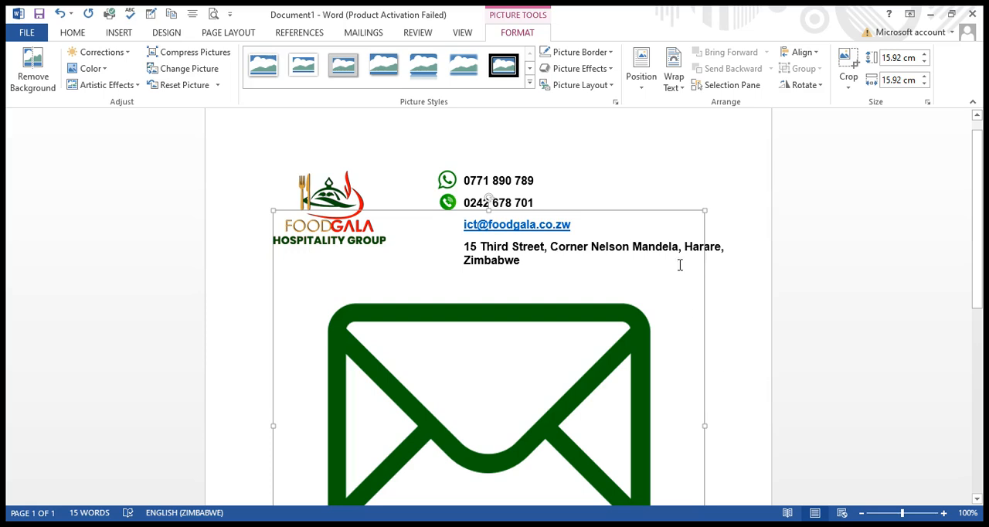
Shrink the envelope icon to about 0.98 cm square and place it beside the email address.
click(707, 209)
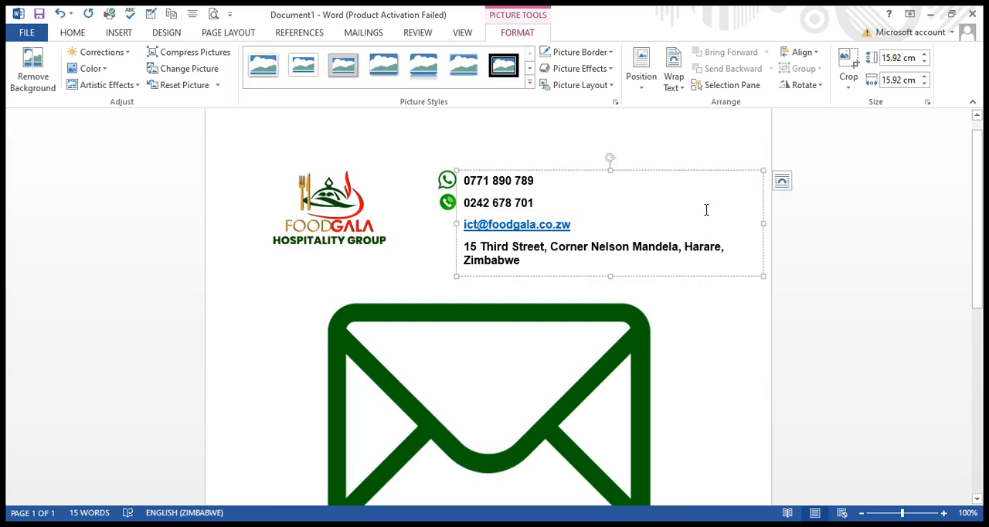
click(626, 345)
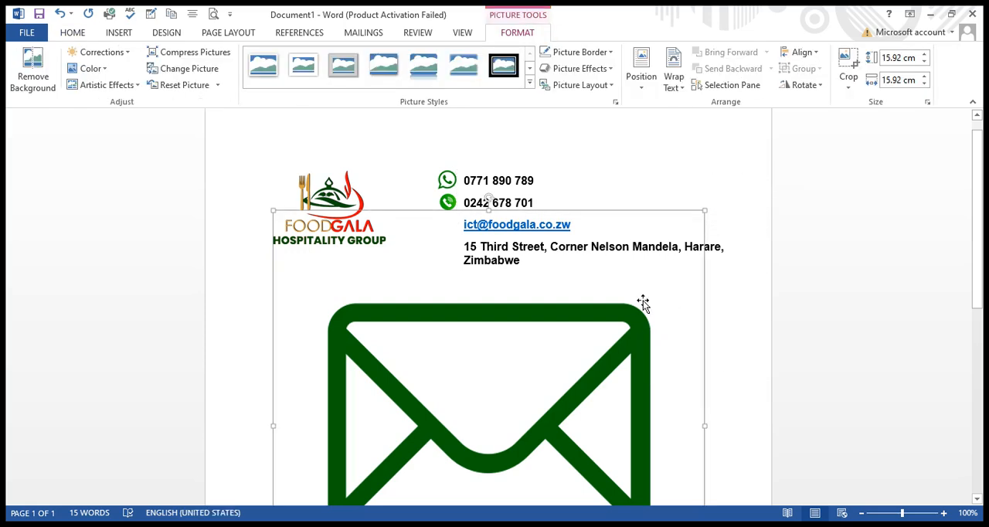
drag(705, 210, 492, 483)
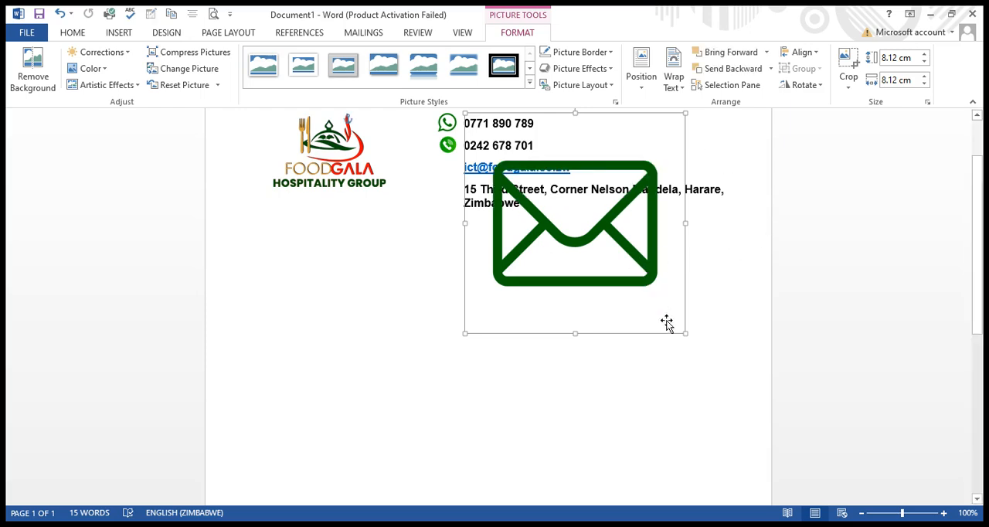
click(688, 333)
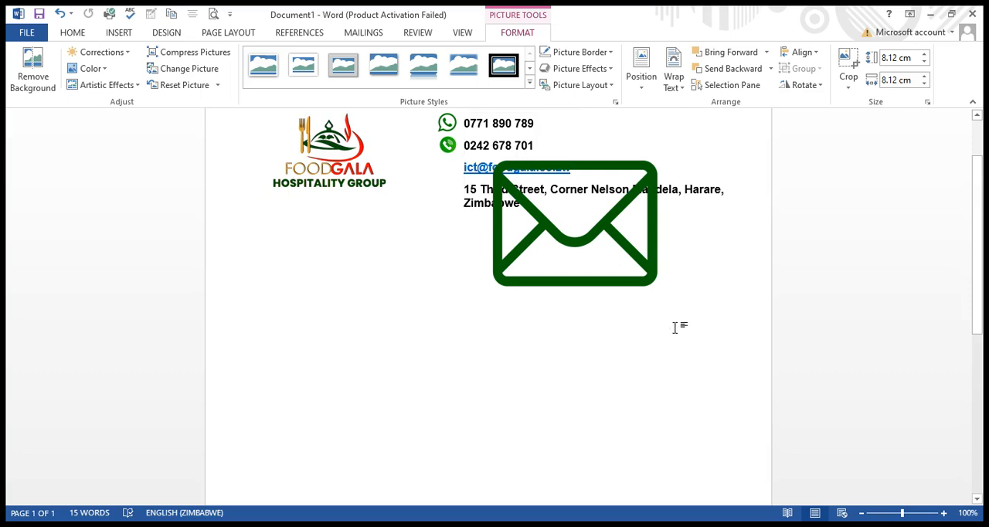
click(611, 259)
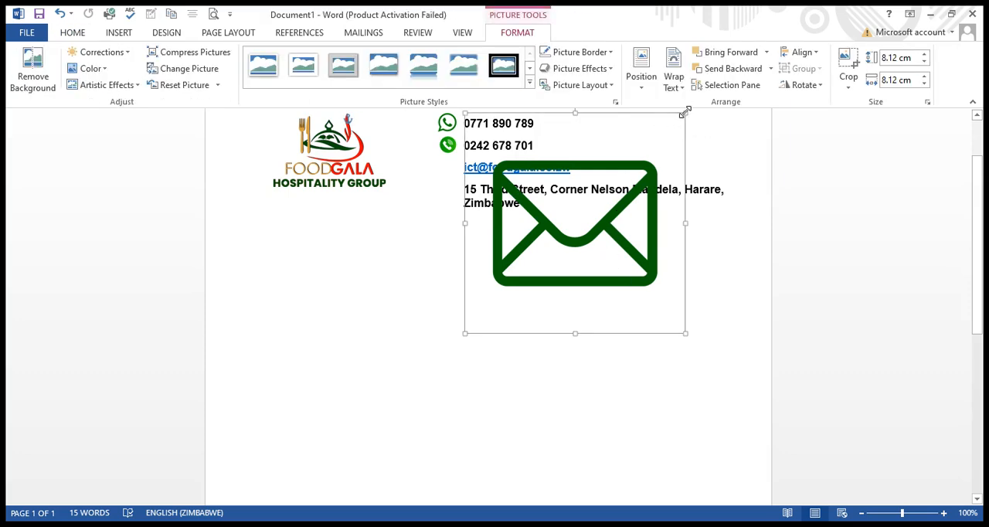
drag(685, 112, 542, 248)
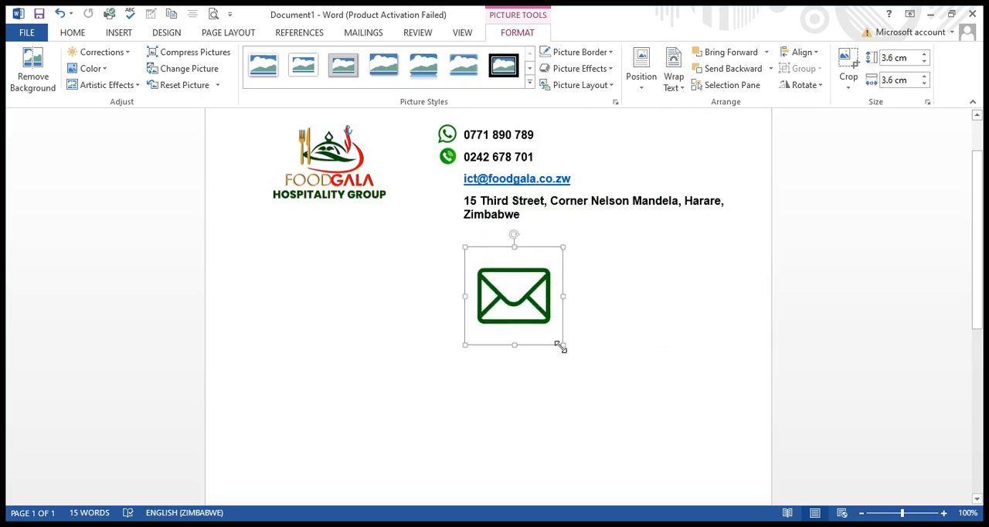
drag(562, 348, 455, 186)
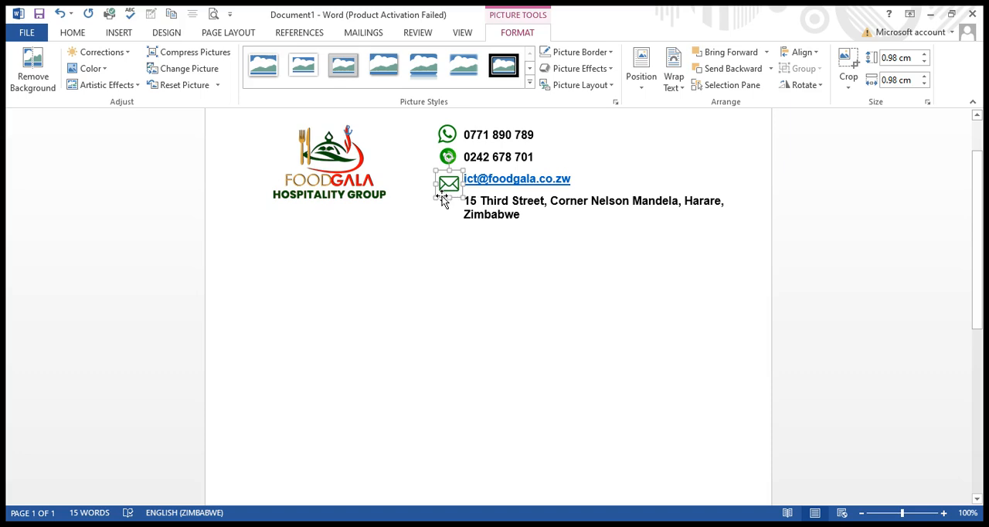
Reduce the envelope icon to about 0.9 cm square and raise it level with the email address.
mouse_move(437, 198)
mouse_down()
mouse_move(446, 182)
mouse_move(452, 188)
mouse_up()
click(448, 225)
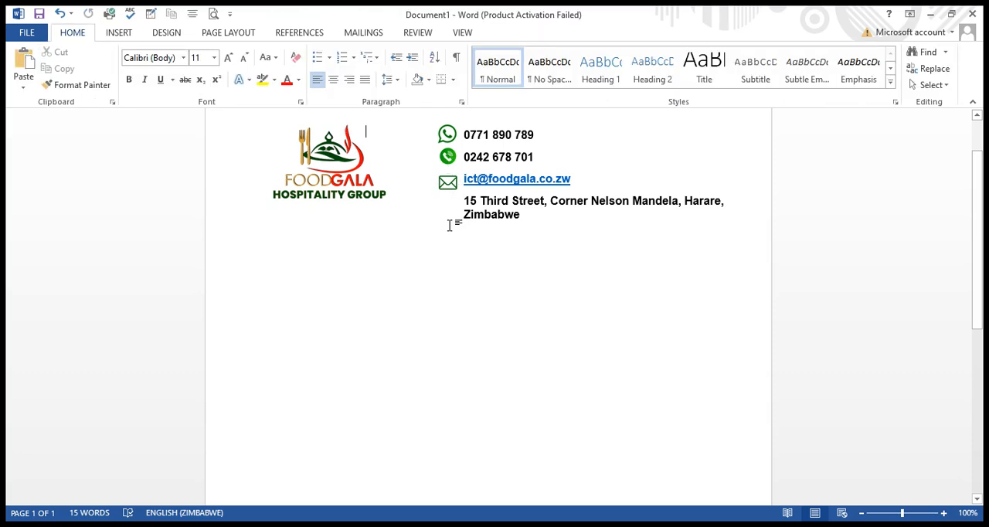
drag(445, 189, 447, 187)
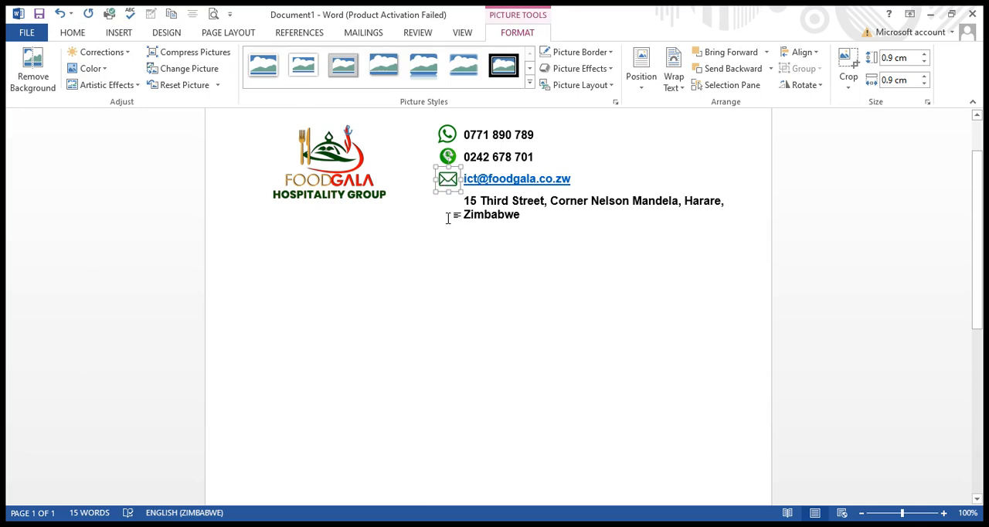
click(447, 219)
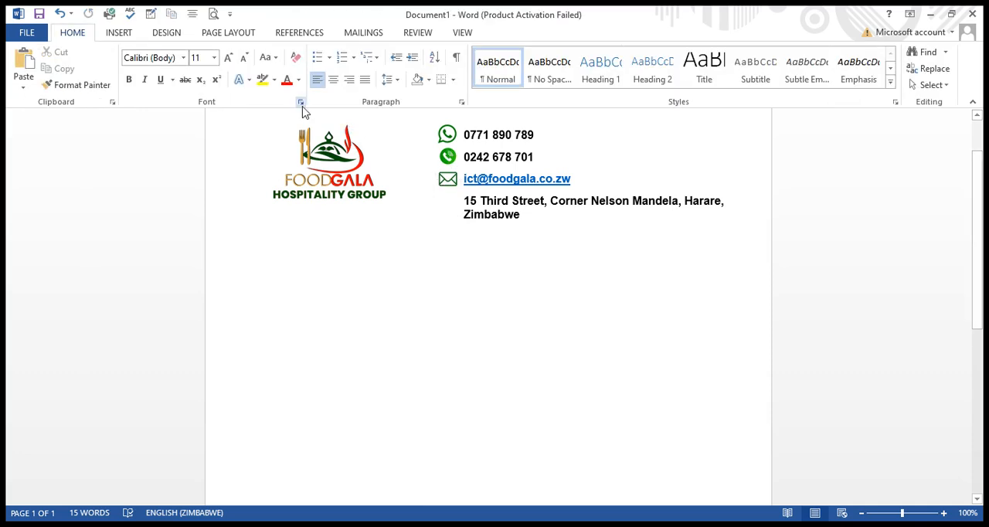
Insert the green location pin icon picture into the letterhead.
click(120, 34)
click(132, 63)
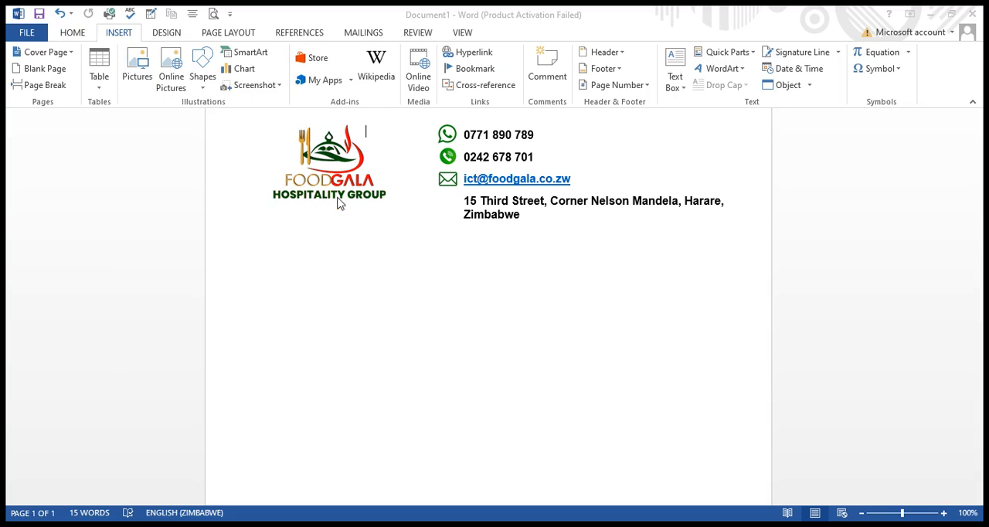
click(388, 322)
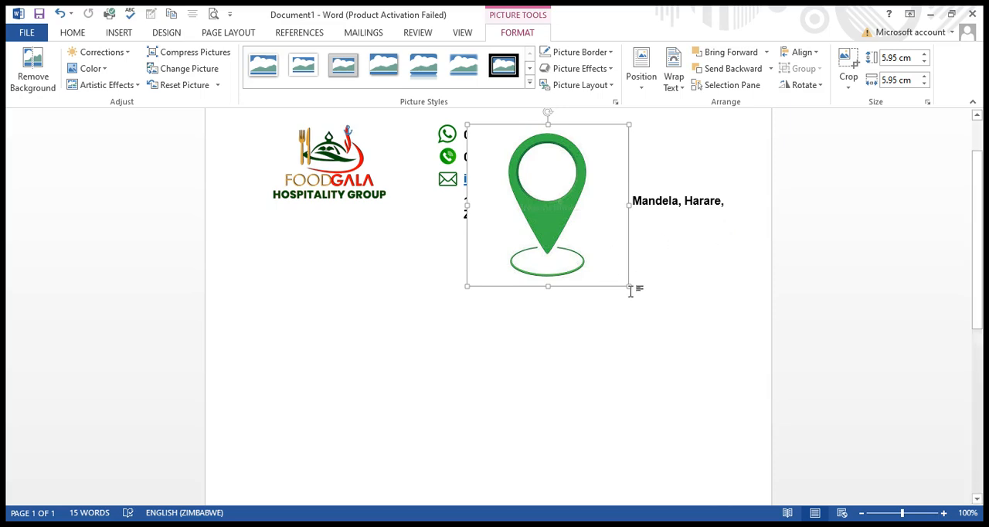
Shrink the location pin icon to about 1.16 cm square and place it beside the street address.
drag(625, 286, 541, 229)
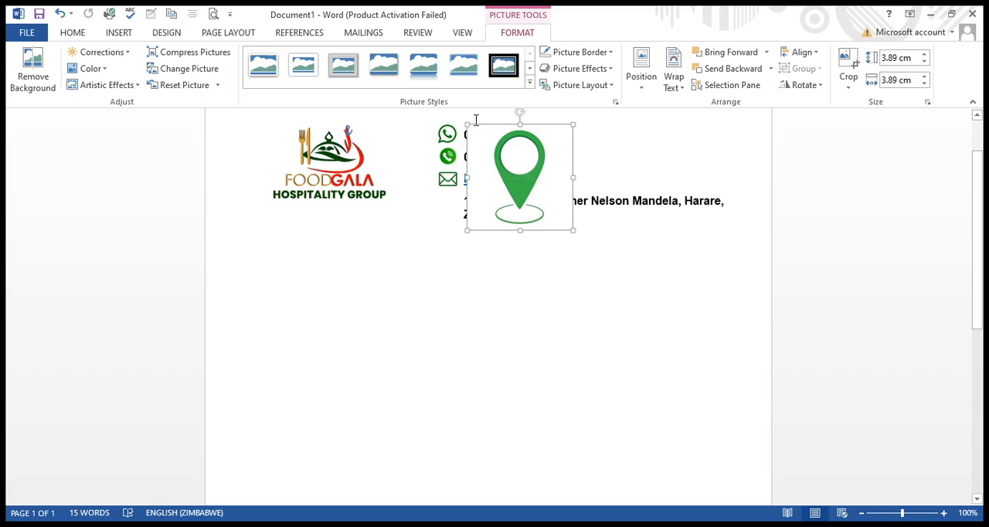
drag(466, 123, 449, 233)
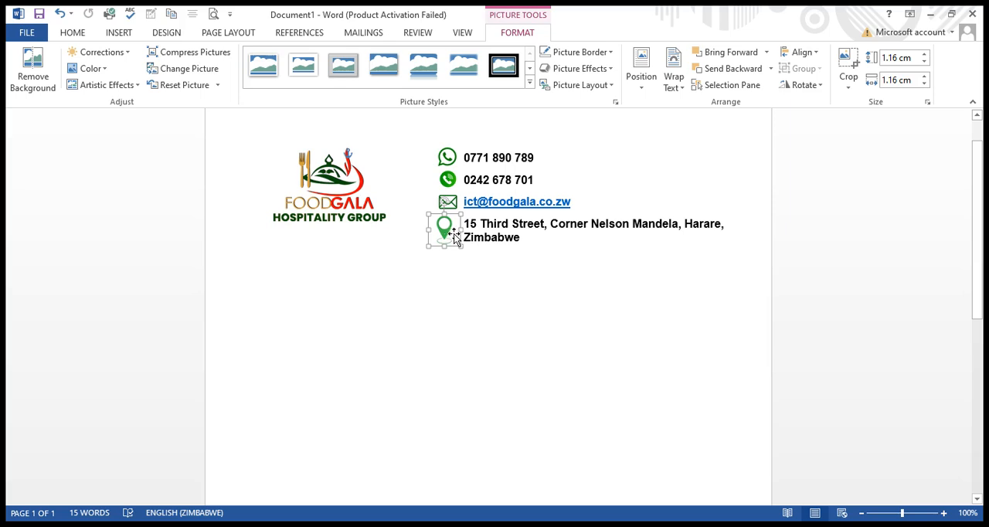
drag(454, 235, 453, 233)
click(458, 283)
key(ctrl+a)
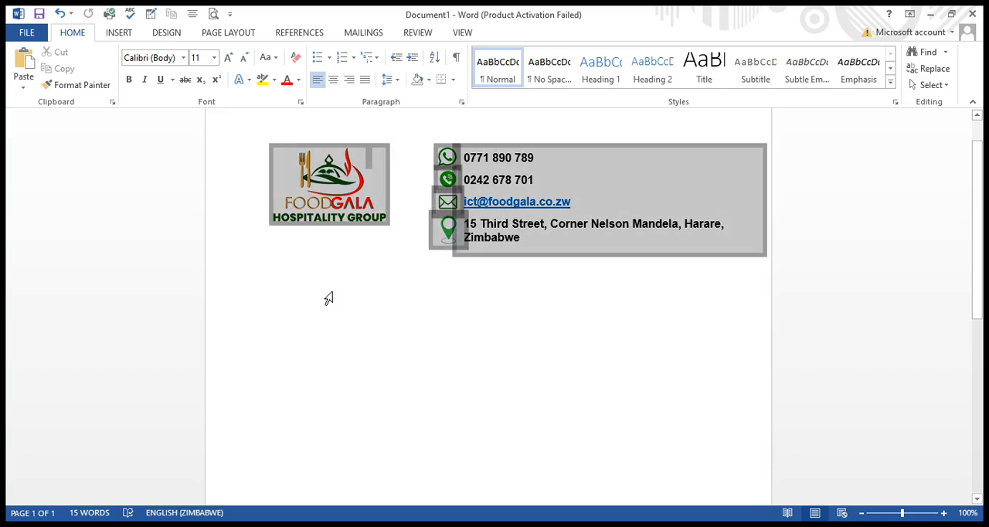
click(310, 326)
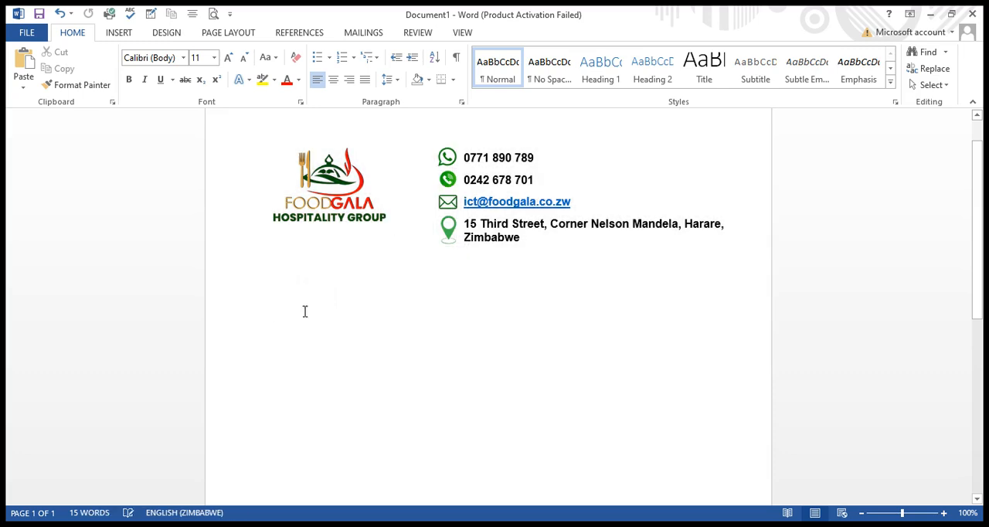
key(ctrl+a)
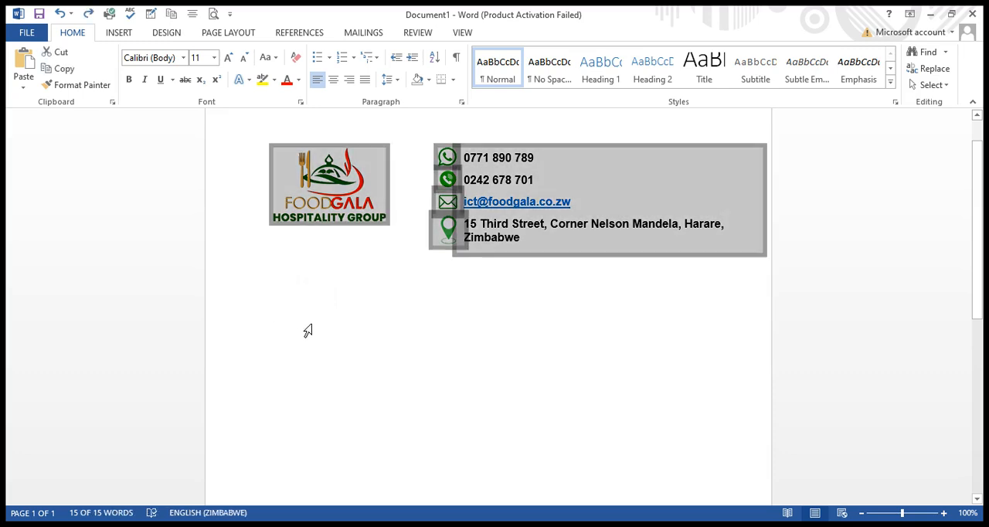
Add a double horizontal divider line between the margins, beneath the logo and contact details.
click(297, 282)
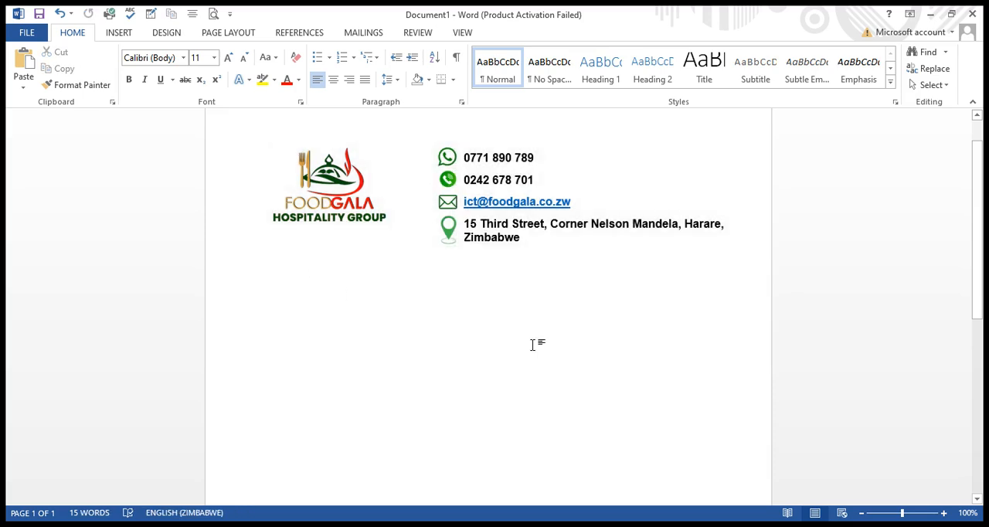
key(Return)
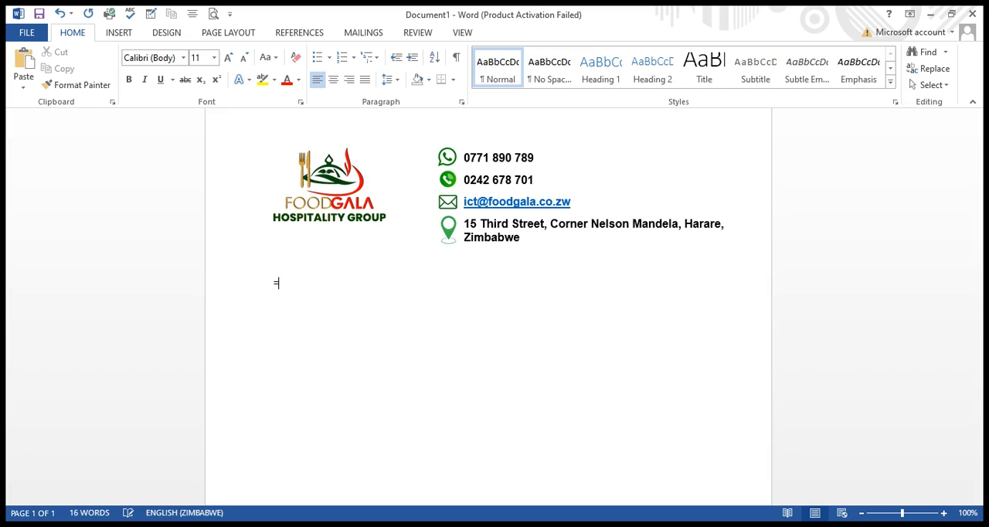
key(Return)
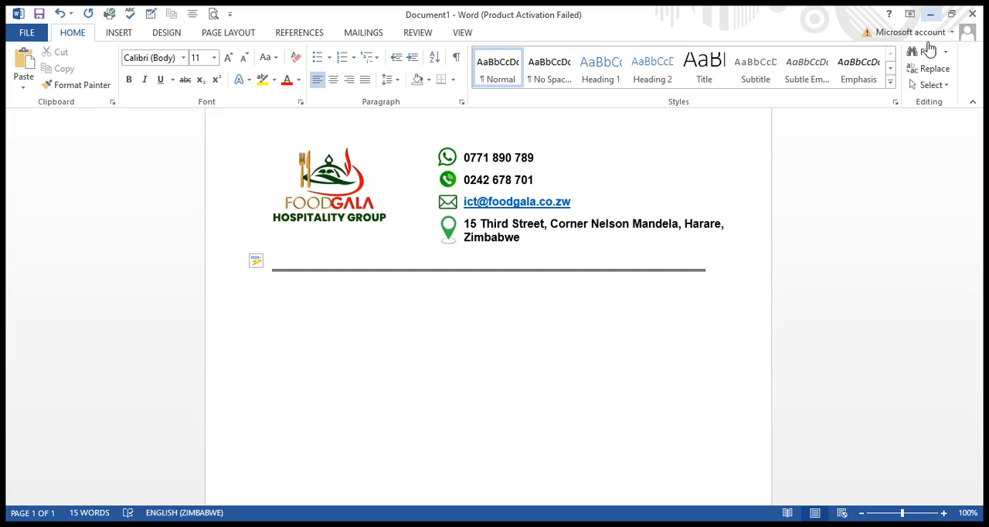
Examine the letterhead on the whole page and close up, checking the logo, contact icons and divider line.
click(861, 513)
click(862, 513)
click(862, 513)
click(862, 513)
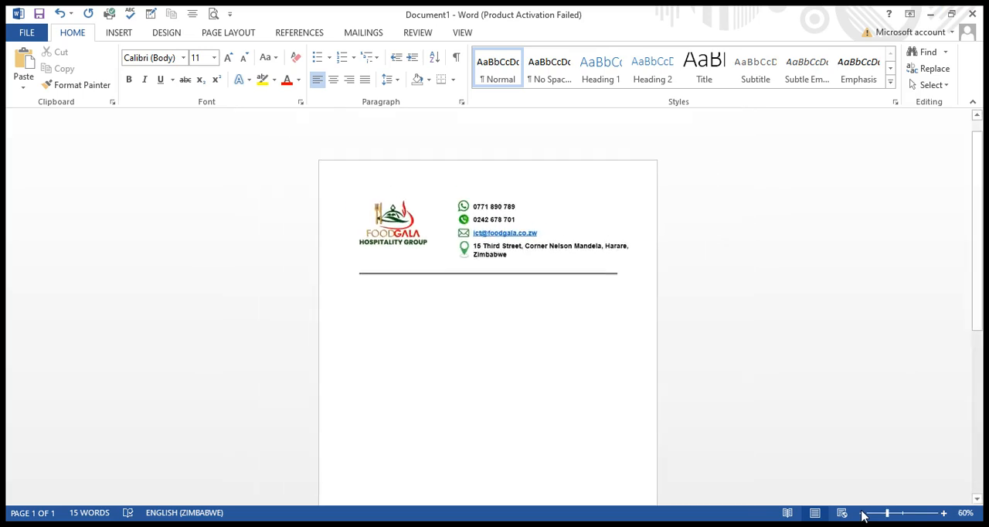
click(862, 513)
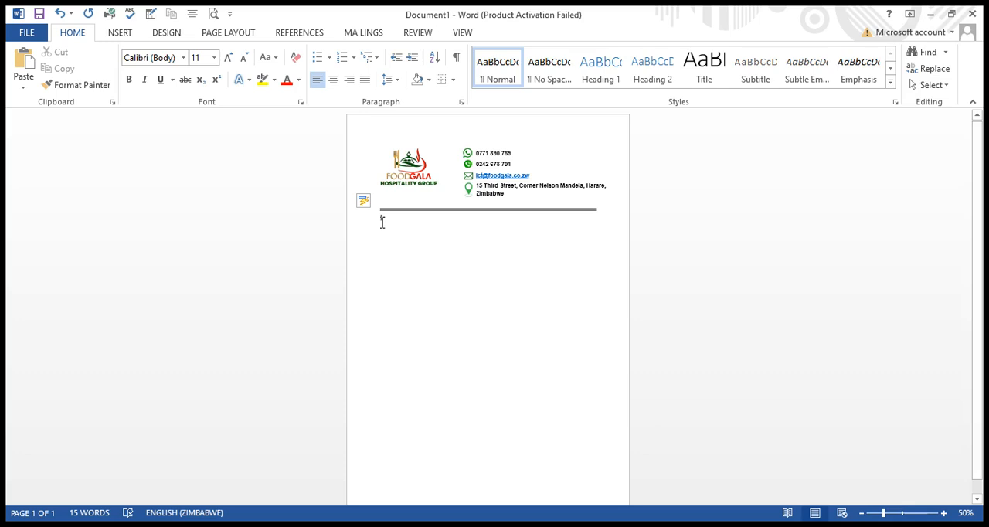
click(942, 515)
click(942, 515)
click(942, 515)
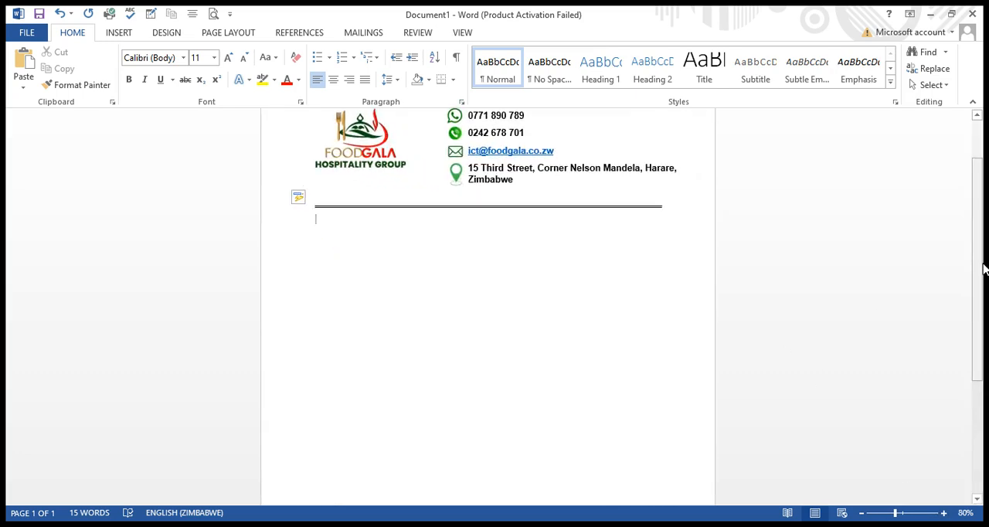
drag(980, 269, 979, 267)
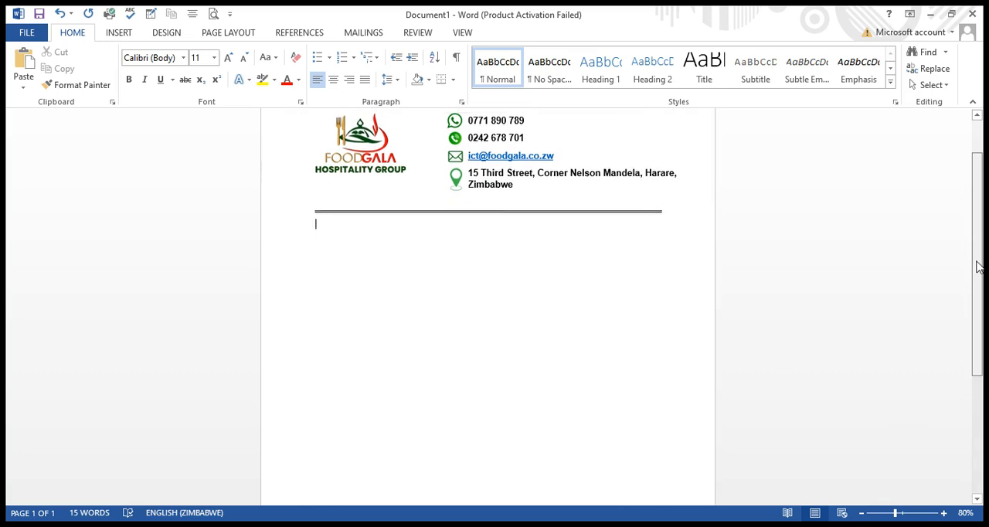
click(944, 514)
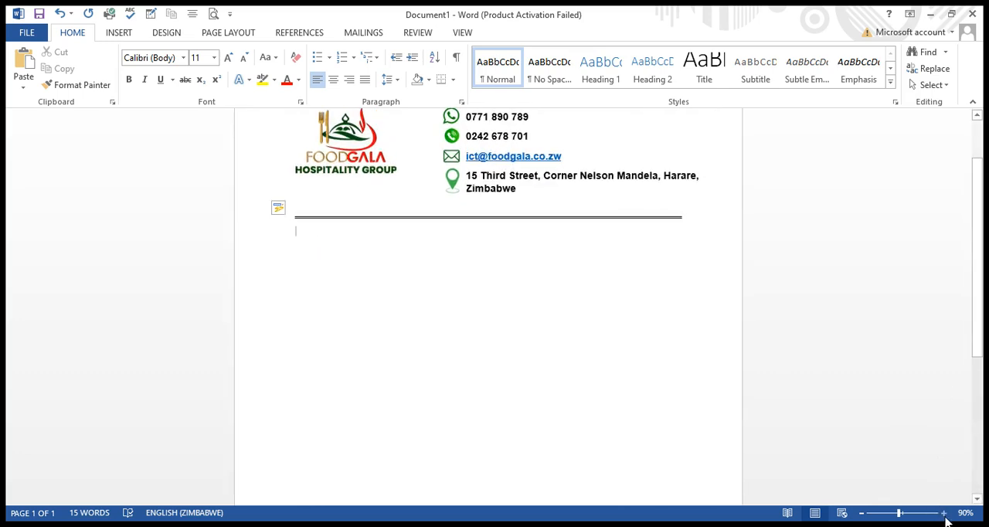
click(944, 516)
drag(982, 278, 971, 218)
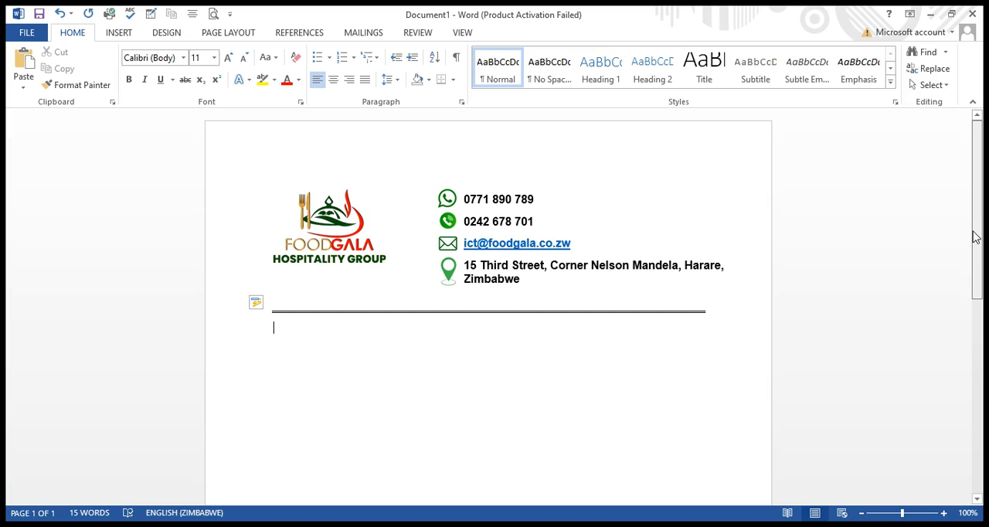
drag(974, 237, 978, 250)
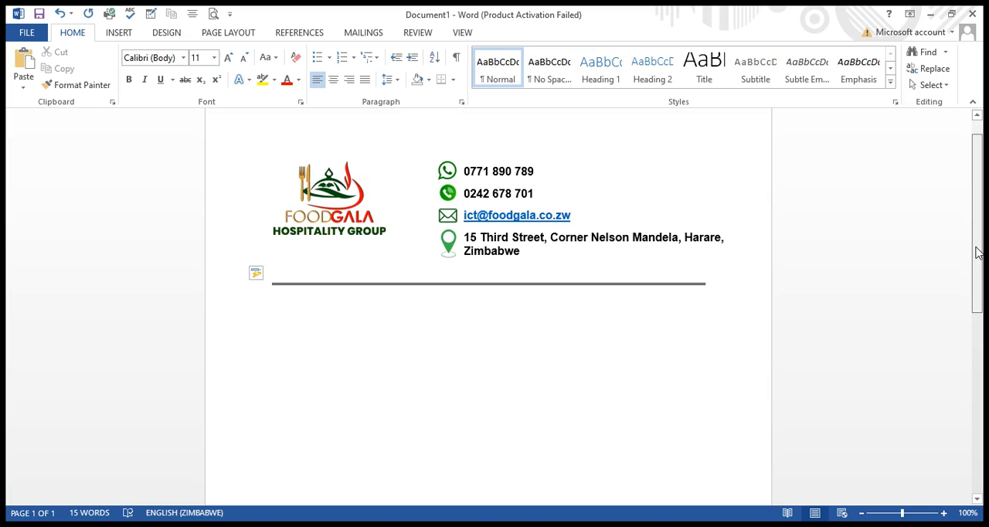
drag(977, 250, 977, 238)
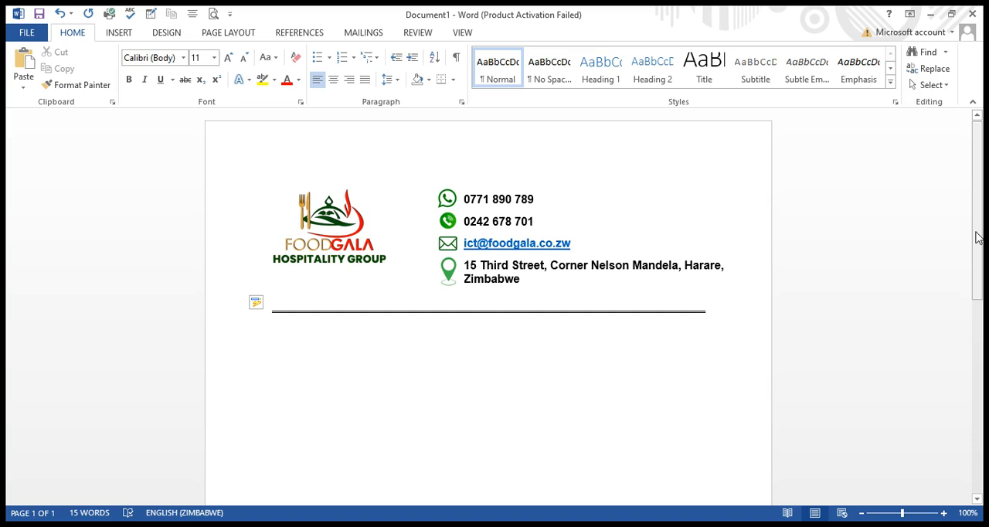
scroll(976, 240, down, 2)
scroll(976, 240, up, 1)
scroll(976, 240, up, 1)
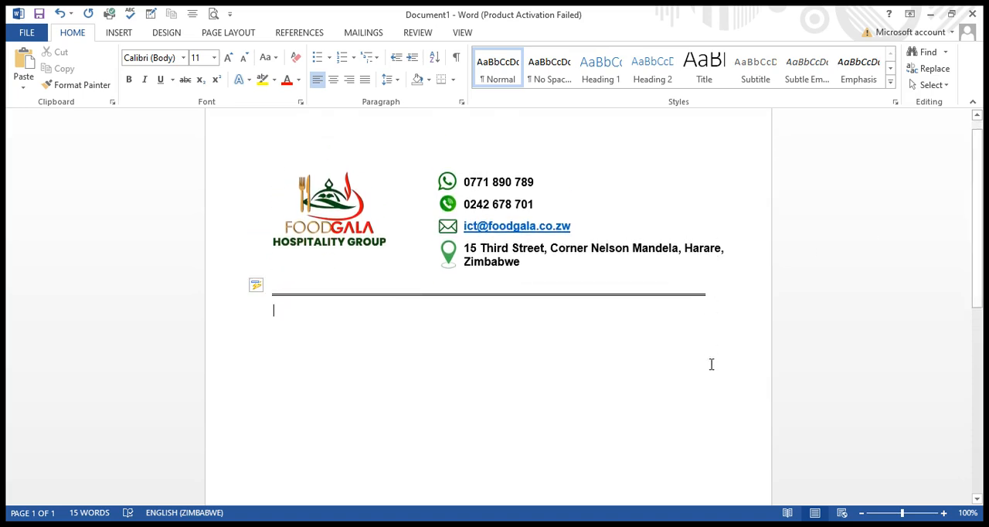